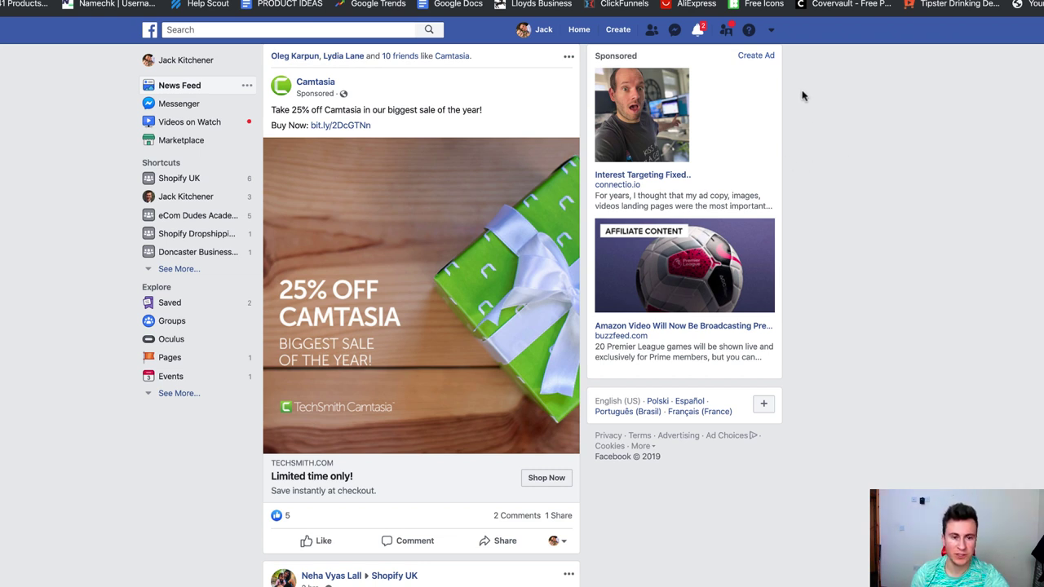
# Open the account's ad preferences from the Facebook settings and expand the Your interests section
pyautogui.click(772, 32)
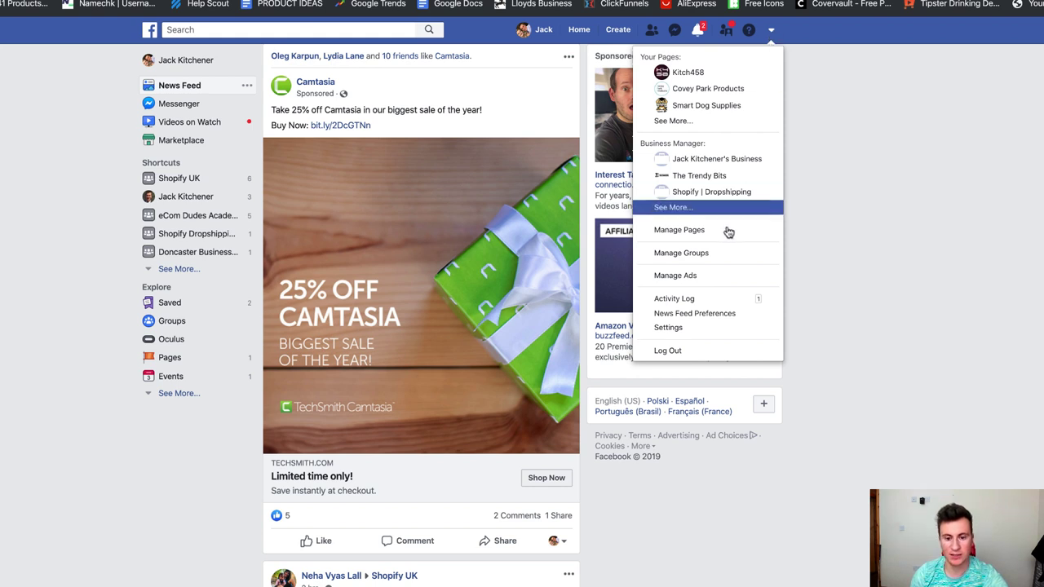
pyautogui.click(677, 328)
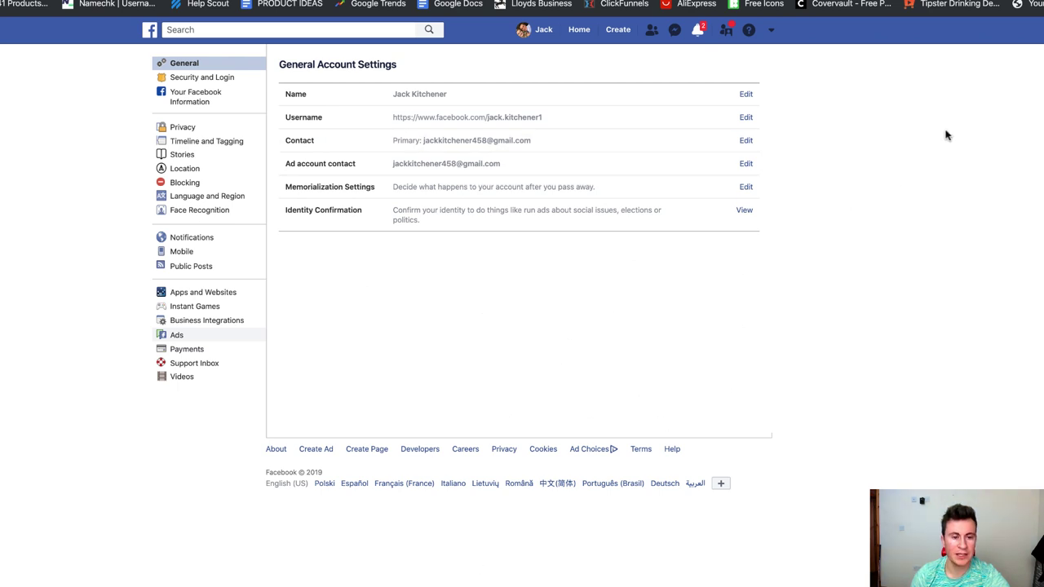
pyautogui.press('super+r')
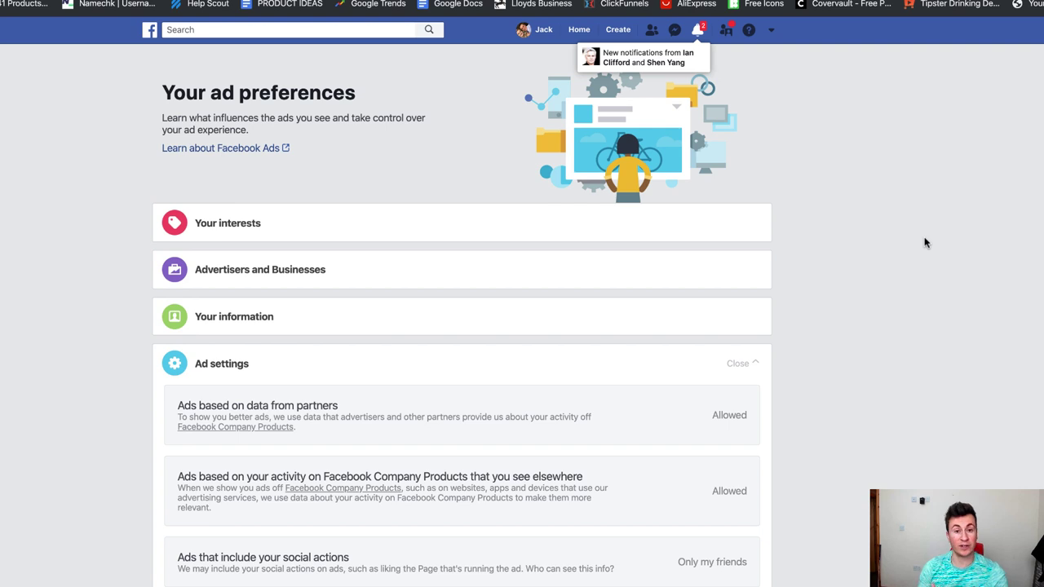
pyautogui.click(262, 227)
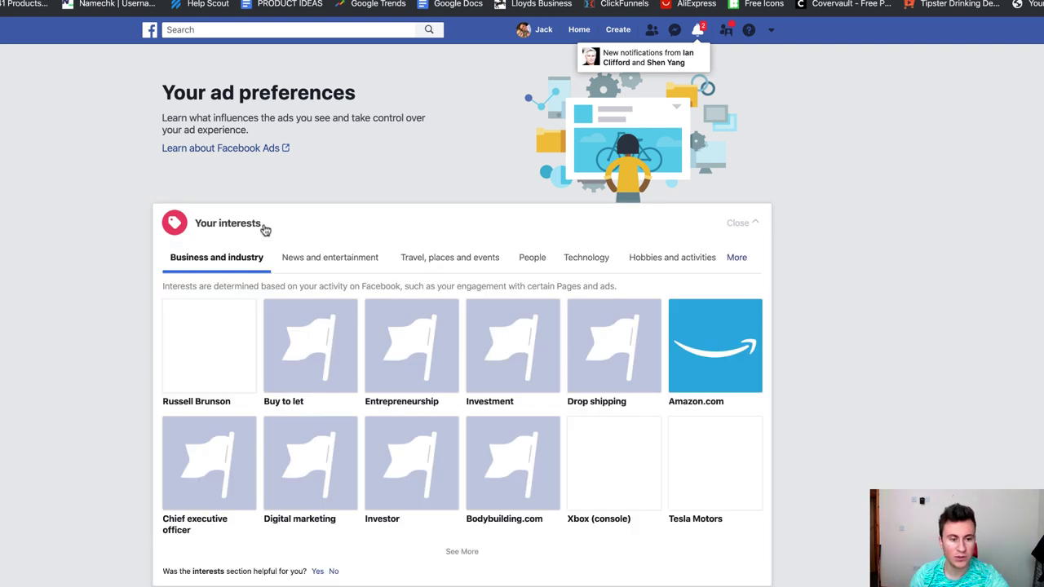
# Show the complete list of interests in the Hobbies and activities category
pyautogui.scroll(-2, 853, 333)
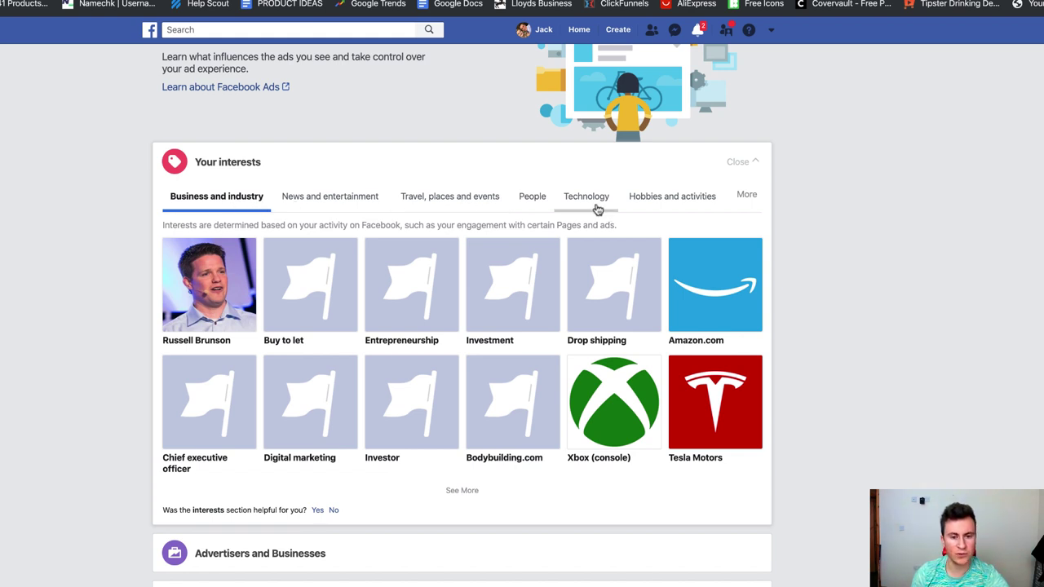
pyautogui.click(751, 196)
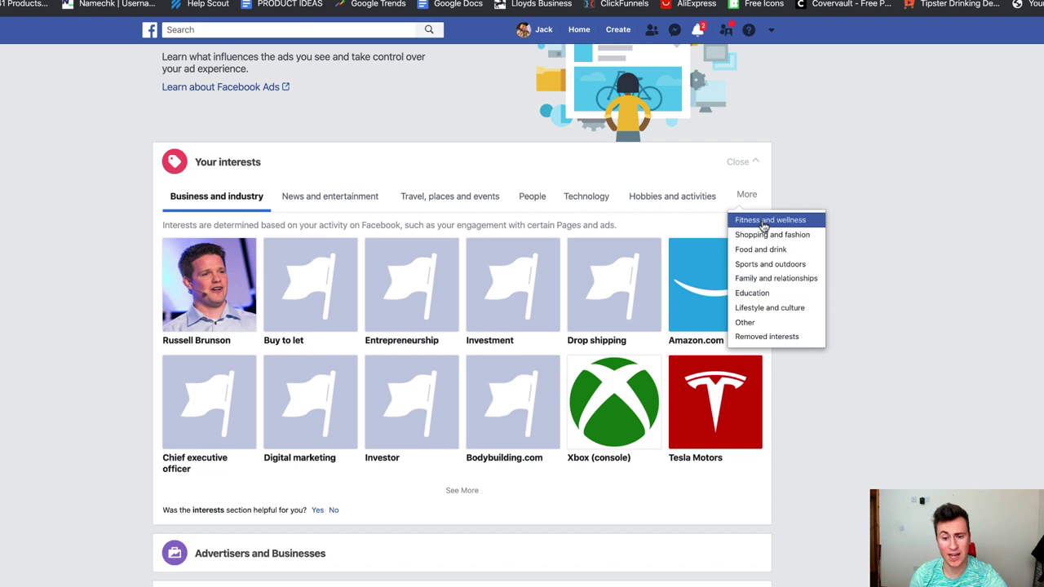
pyautogui.click(820, 197)
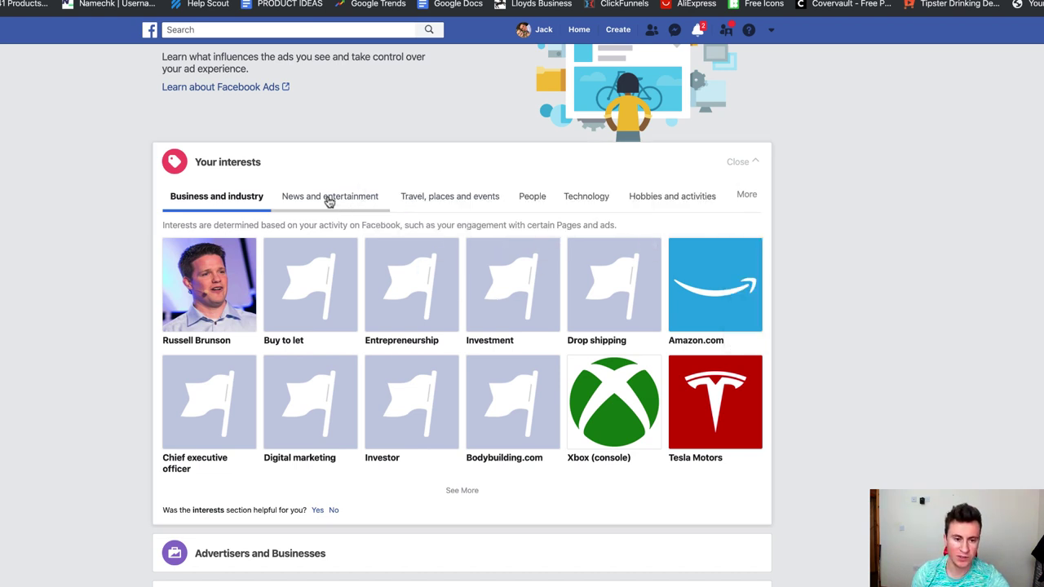
pyautogui.click(659, 200)
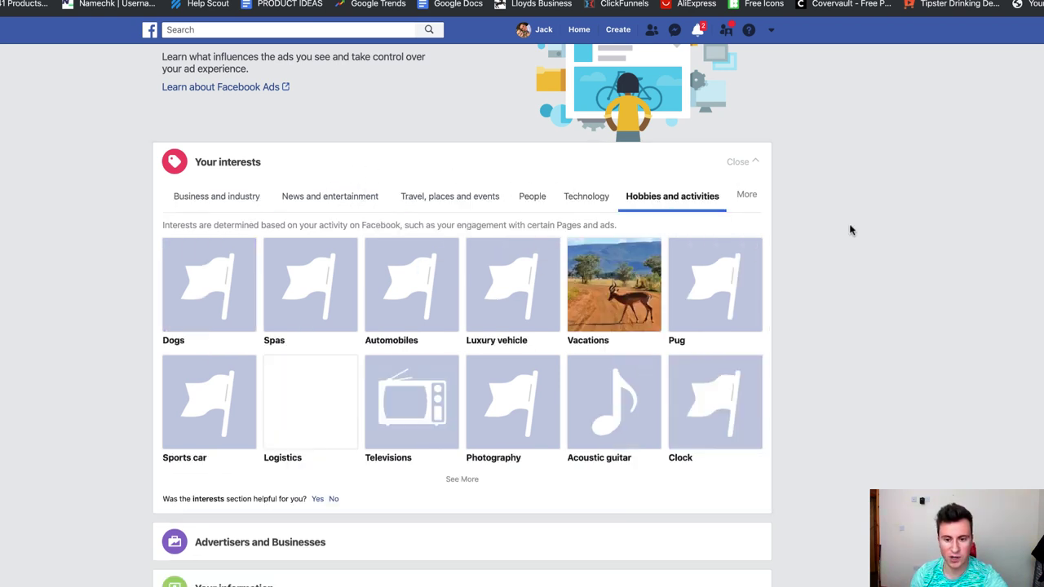
pyautogui.click(456, 486)
pyautogui.scroll(-3, 457, 484)
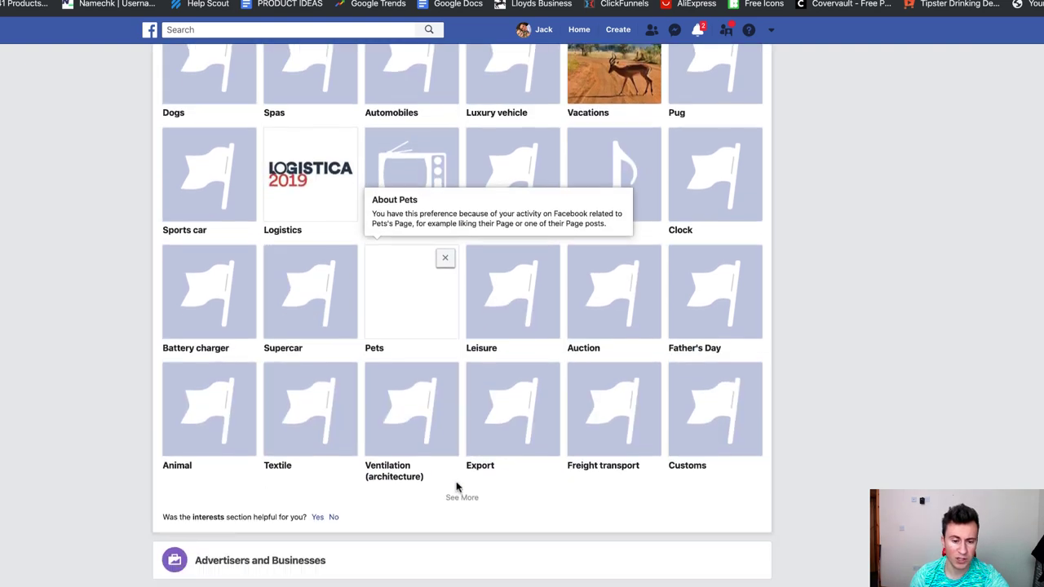
pyautogui.click(463, 458)
pyautogui.scroll(-2, 459, 455)
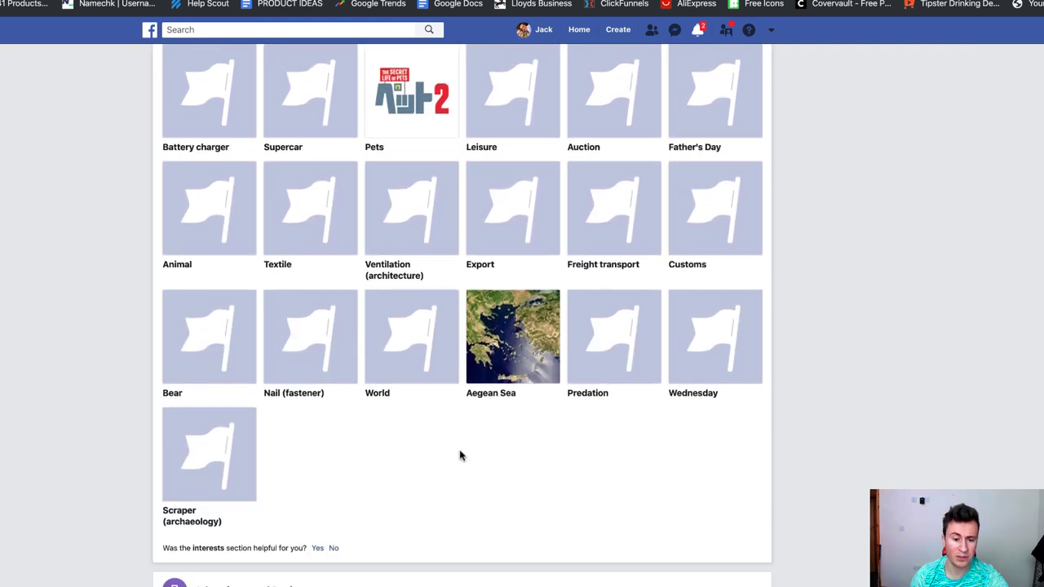
pyautogui.scroll(2, 830, 368)
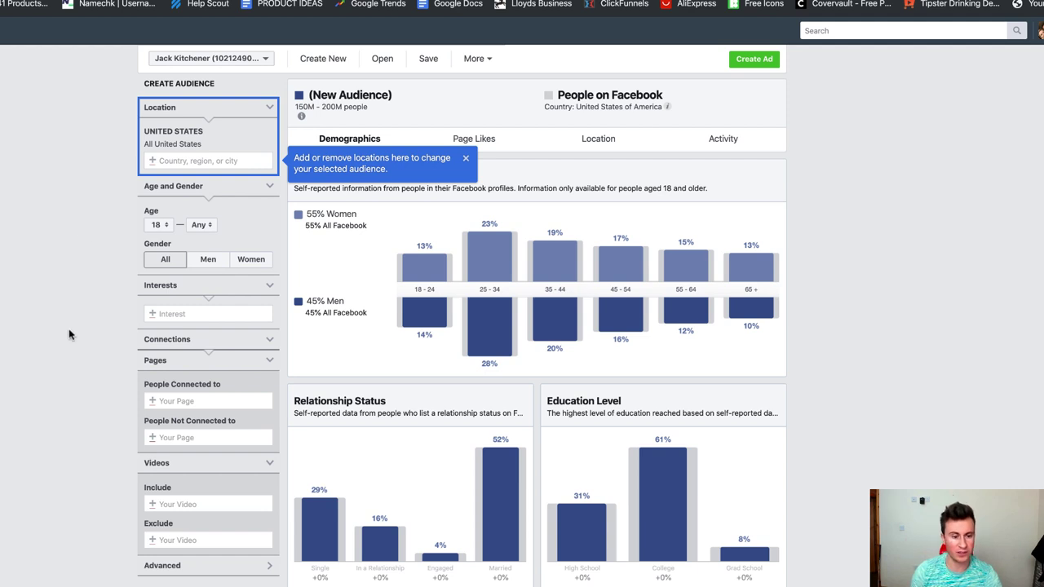
# Add Textile as an interest to the new audience on the Create Audience page
pyautogui.click(209, 313)
pyautogui.write('textil')
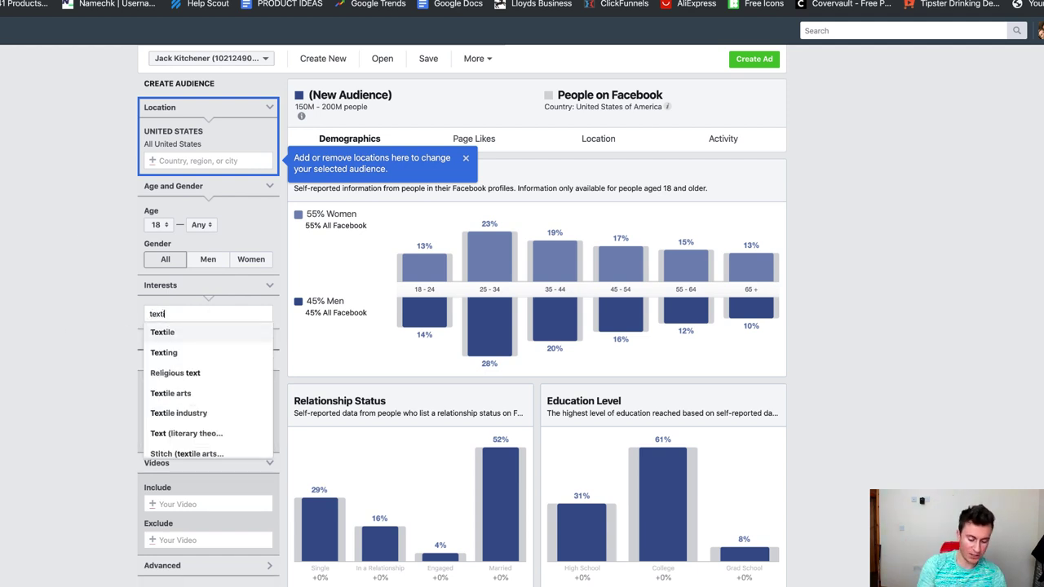
pyautogui.click(209, 332)
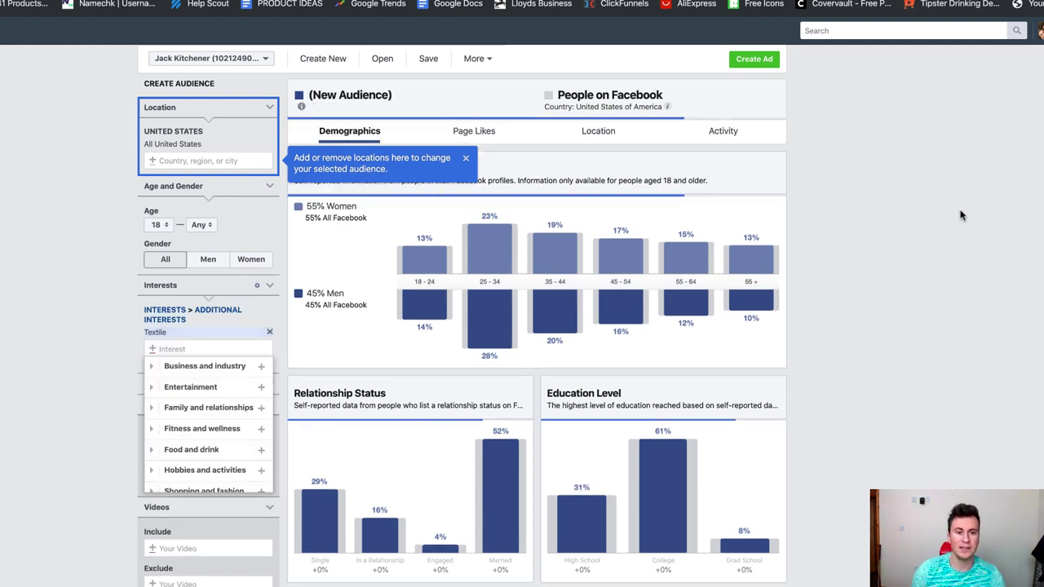
pyautogui.click(960, 214)
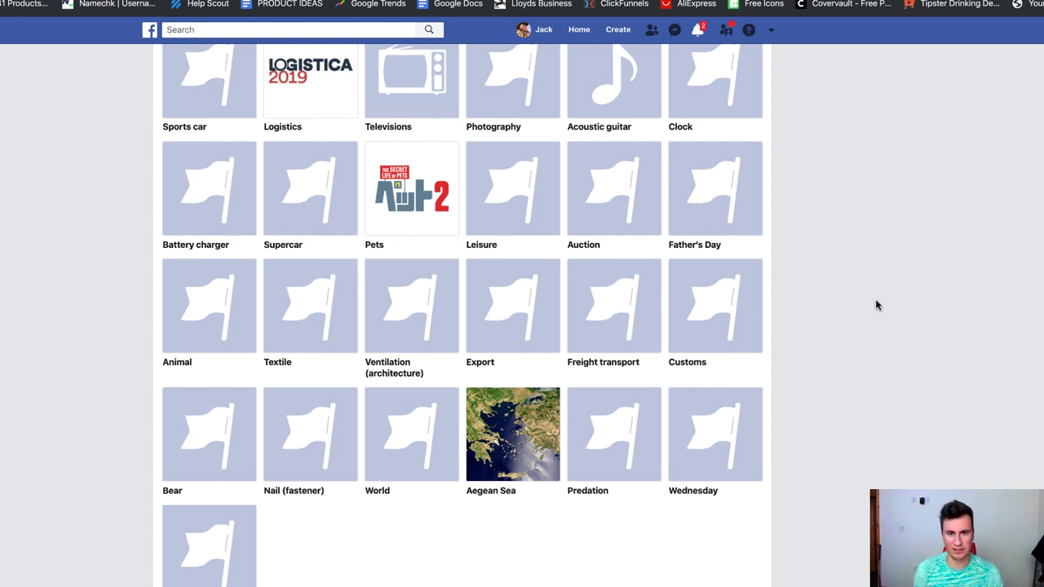
# Examine the Hobbies and activities interests in the ad preferences to see which topics are assigned to the account
pyautogui.scroll(1, 839, 156)
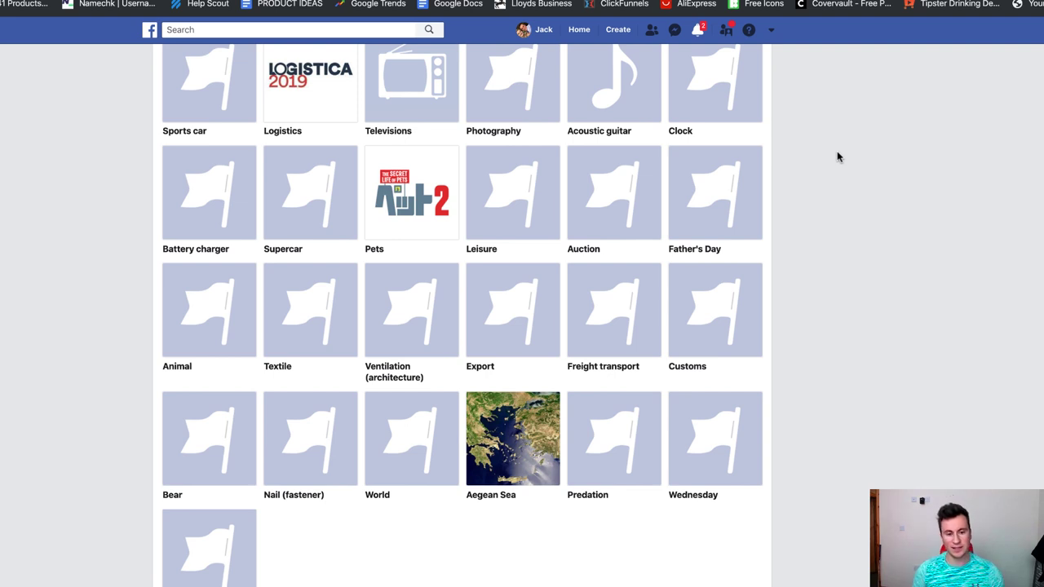
pyautogui.scroll(5, 838, 157)
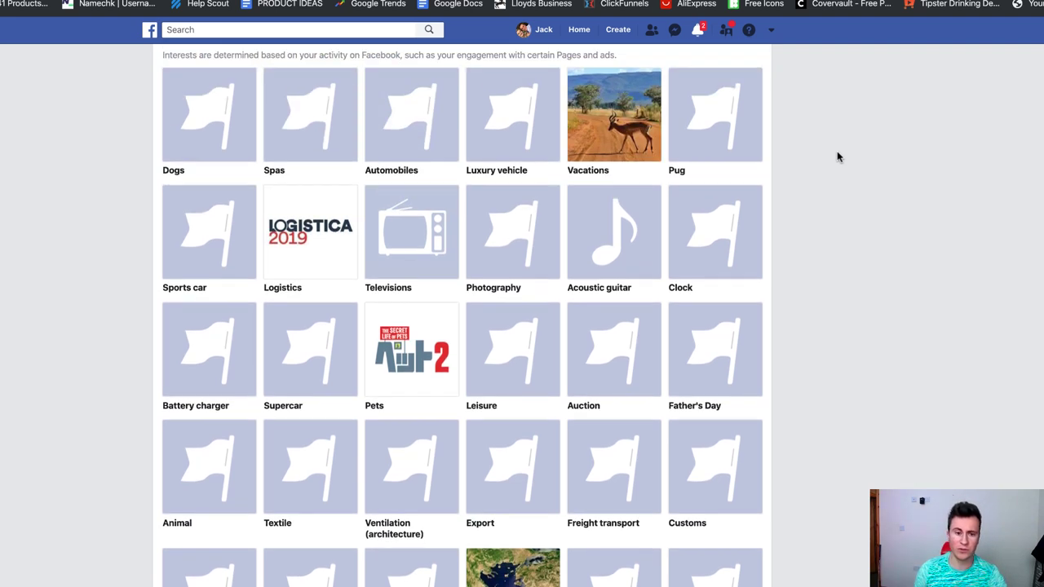
pyautogui.scroll(-2, 837, 156)
pyautogui.scroll(-2, 838, 156)
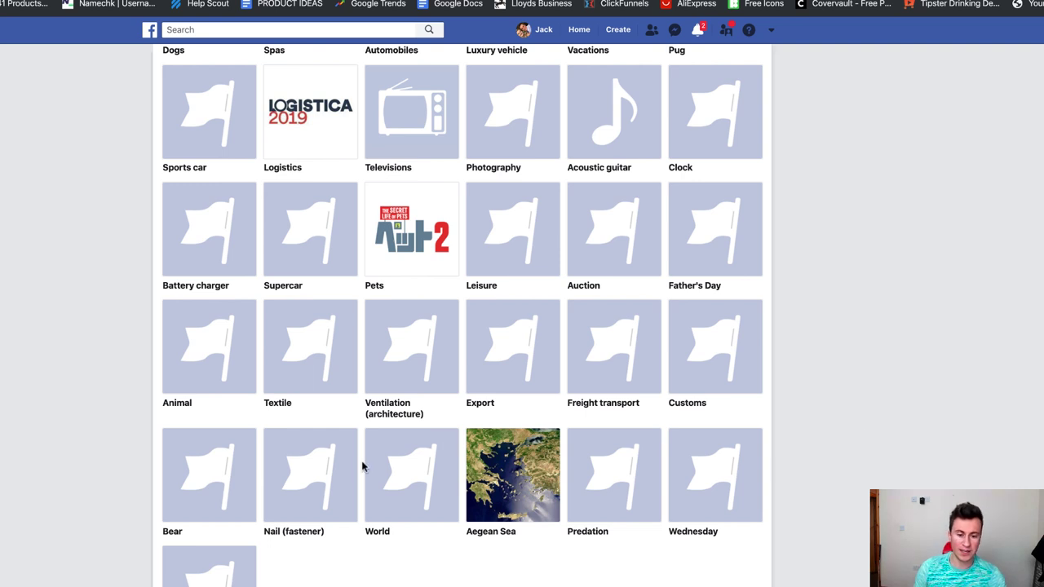
pyautogui.moveTo(430, 465)
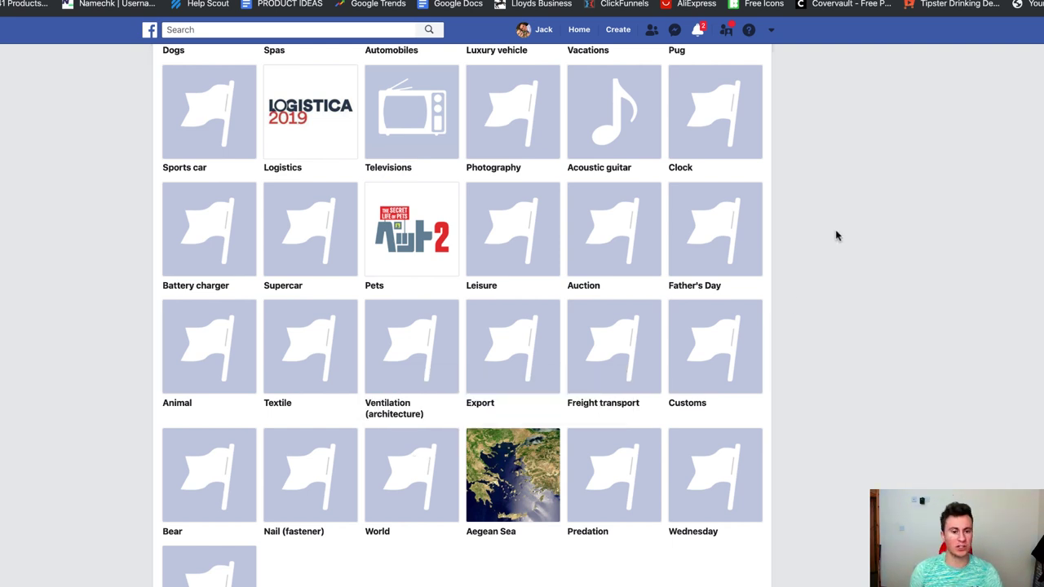
pyautogui.scroll(1, 835, 231)
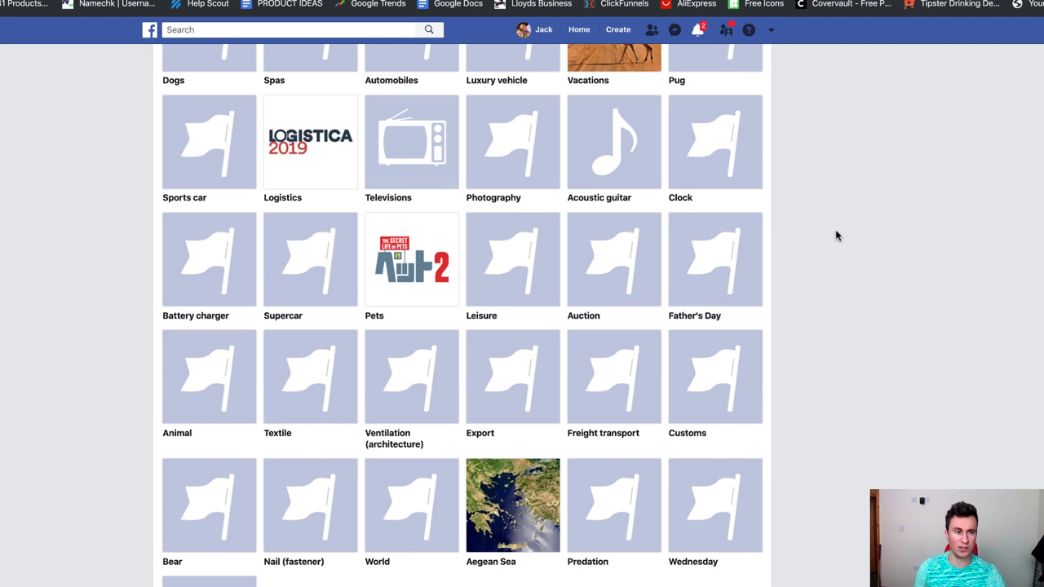
pyautogui.scroll(4, 835, 231)
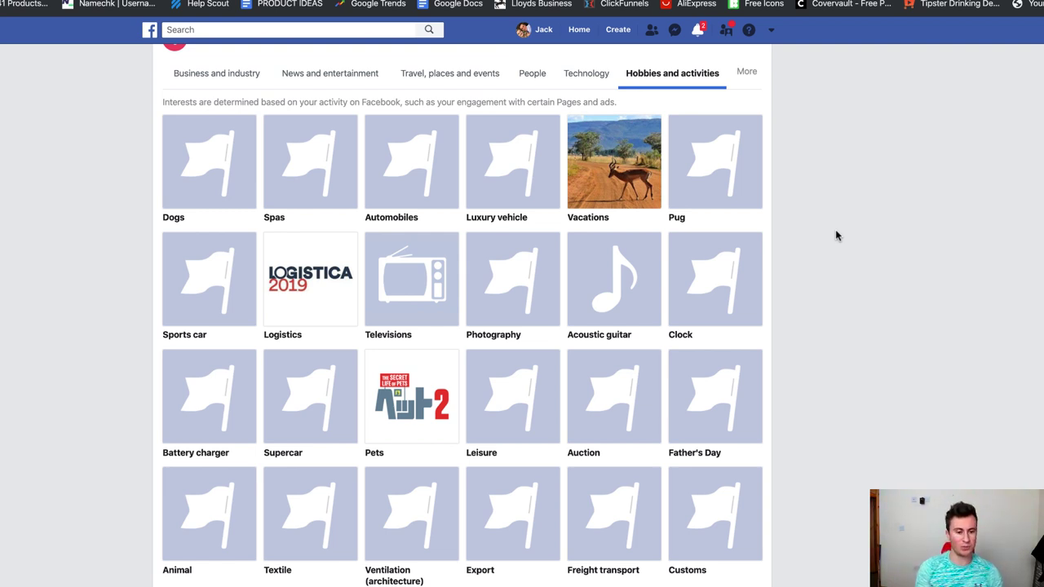
pyautogui.scroll(-5, 835, 236)
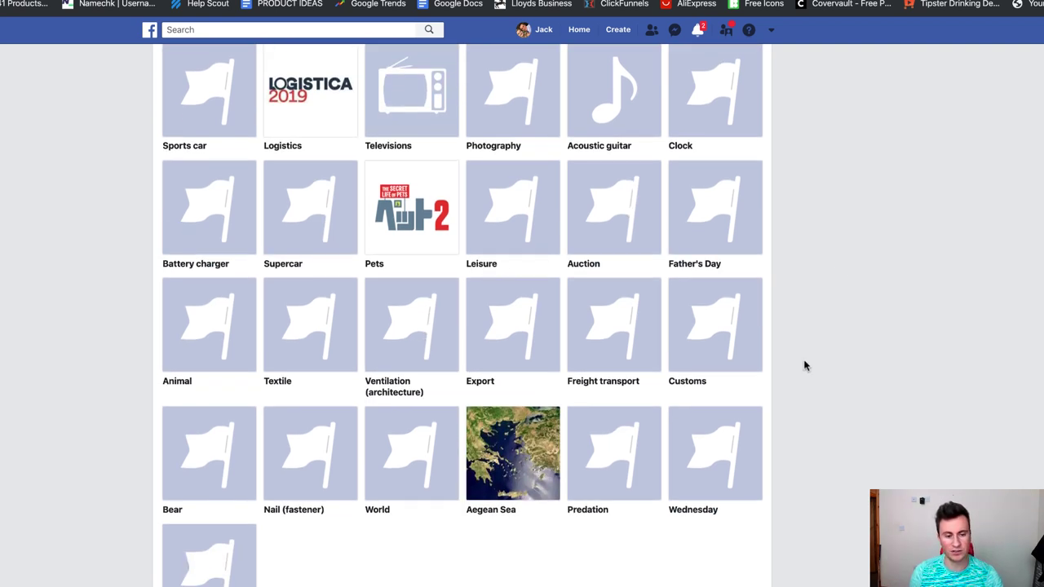
# Remove Nail (fastener) and World from the Hobbies and activities interests
pyautogui.moveTo(338, 442)
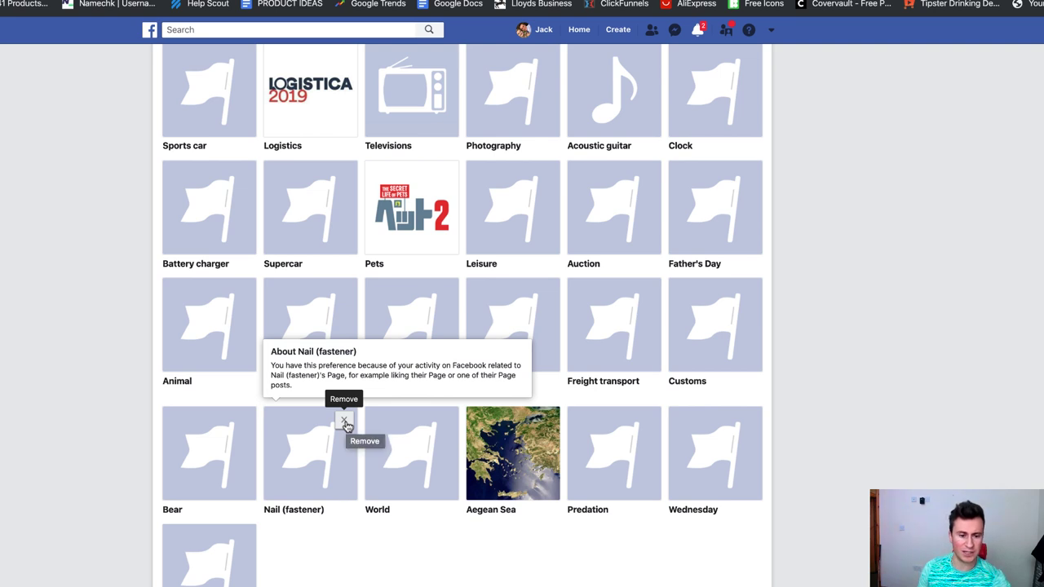
pyautogui.click(344, 422)
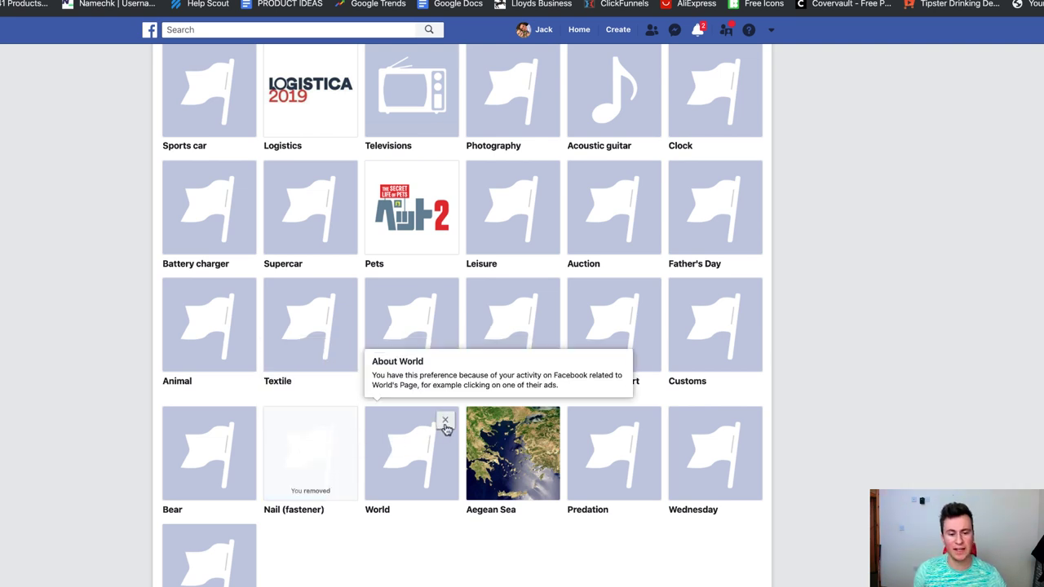
pyautogui.click(445, 420)
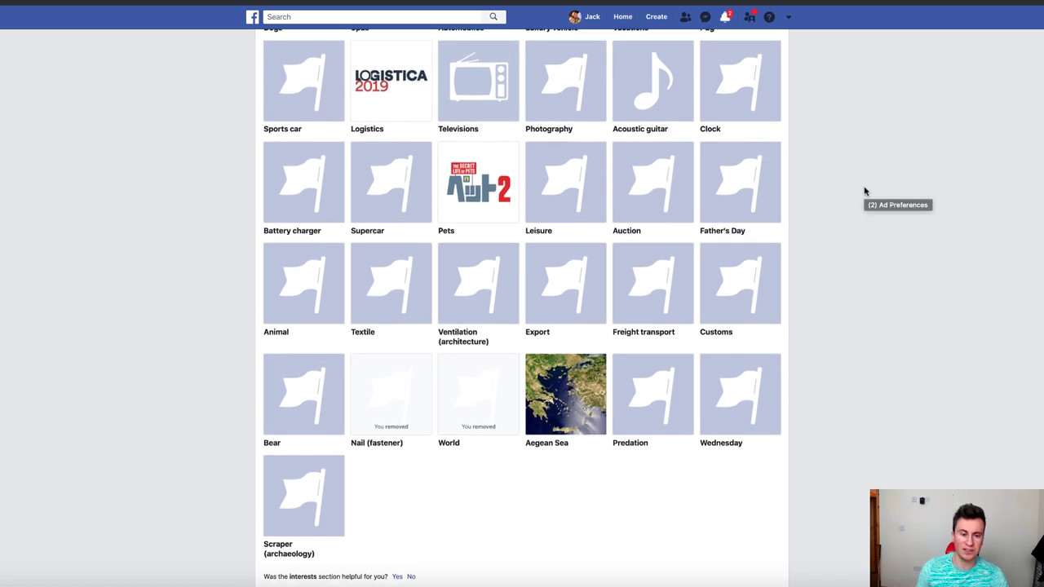
# Show the interests in the Family and relationships category
pyautogui.moveTo(407, 261)
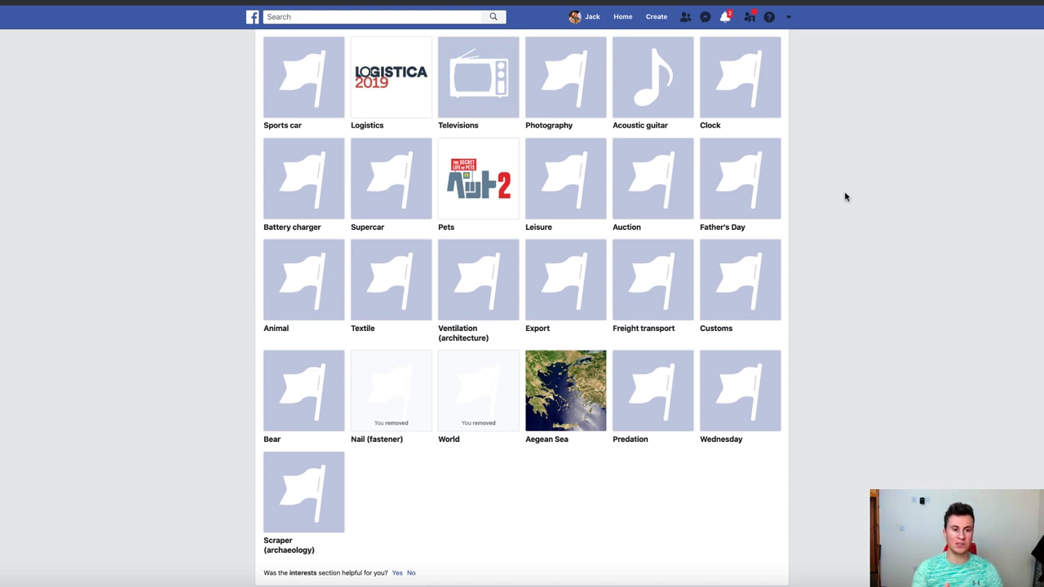
pyautogui.scroll(4, 844, 196)
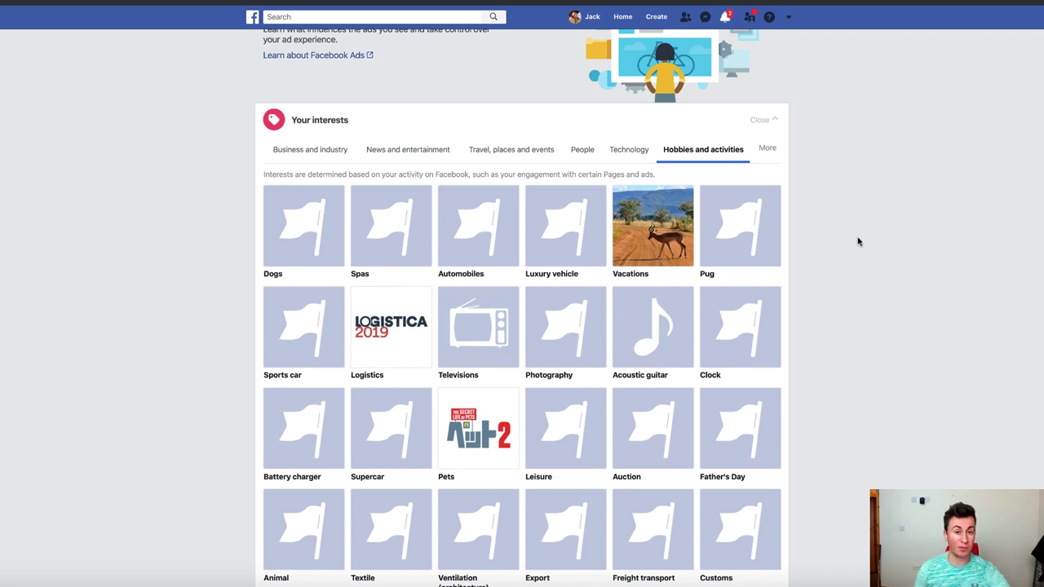
pyautogui.scroll(1, 858, 247)
pyautogui.scroll(-1, 859, 253)
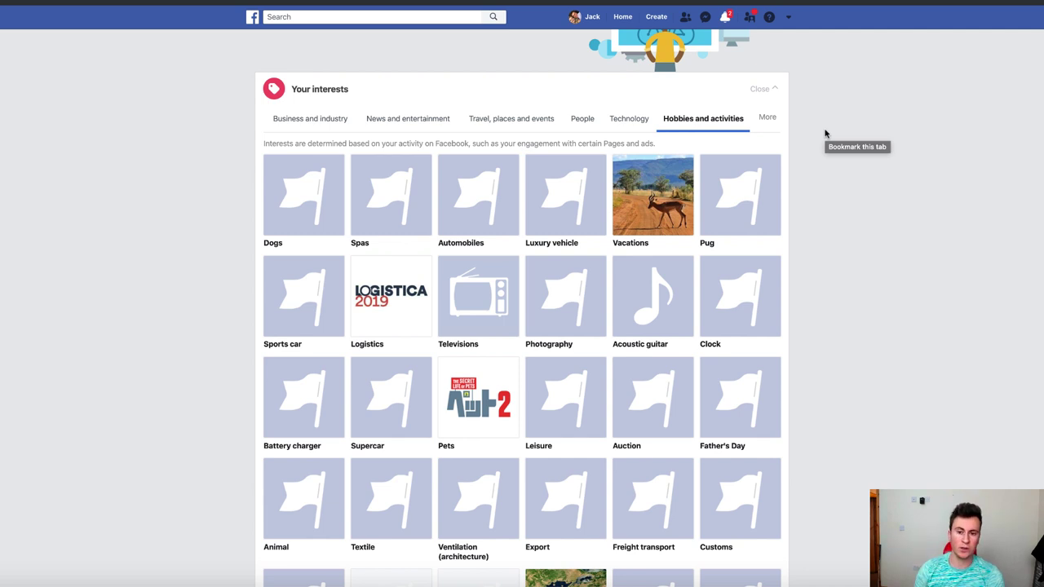
pyautogui.click(772, 118)
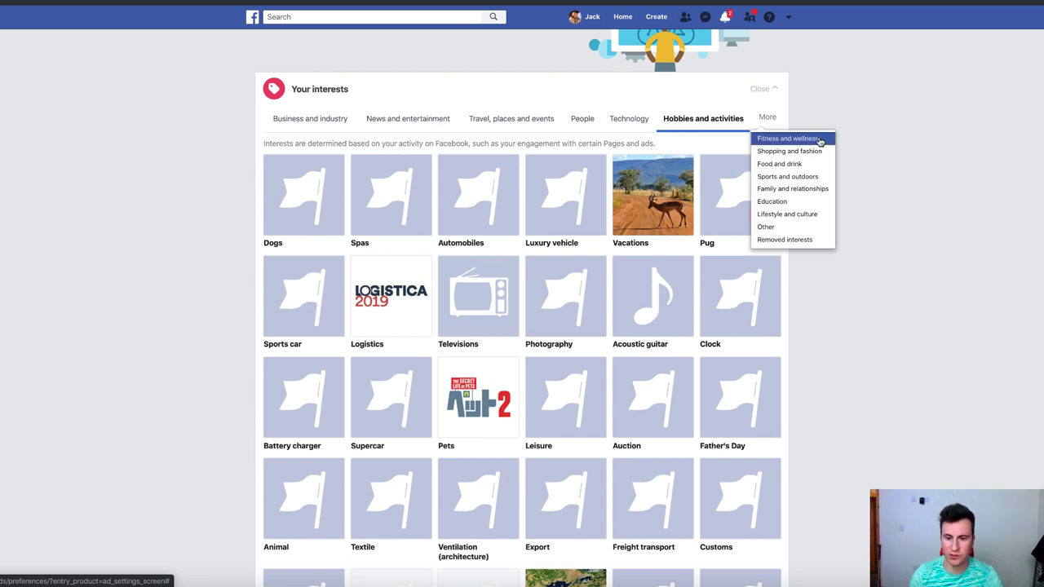
pyautogui.click(821, 188)
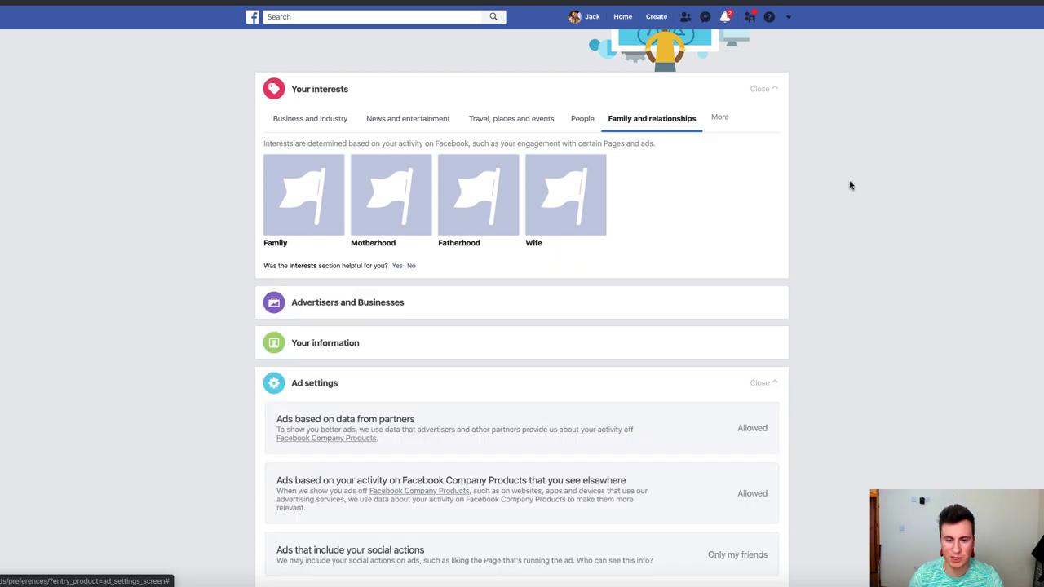
pyautogui.moveTo(586, 221)
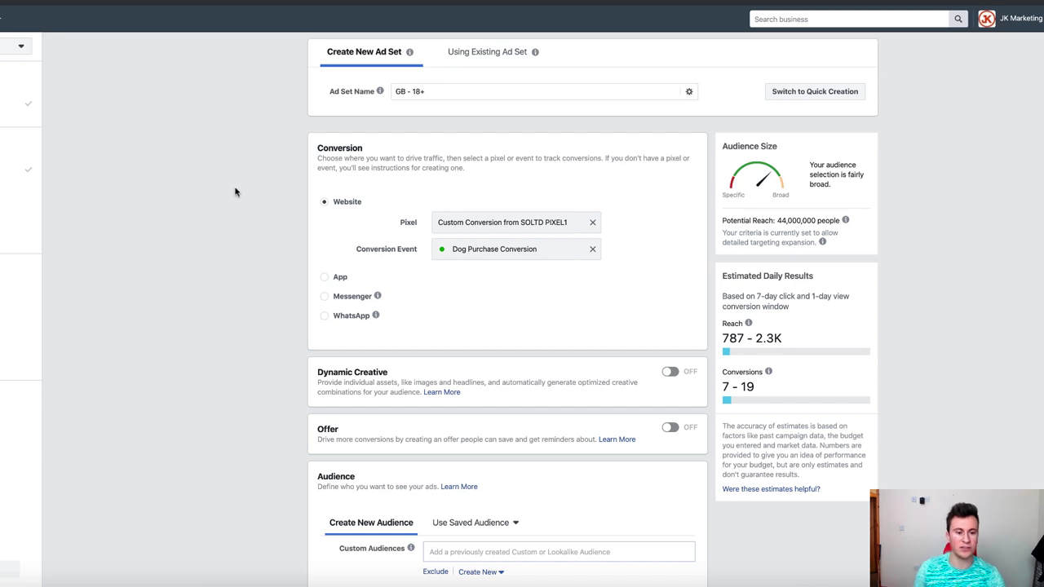
# Narrow the ad set's detailed targeting so that people must also match the Dogs interest in a second condition
pyautogui.scroll(-5, 235, 192)
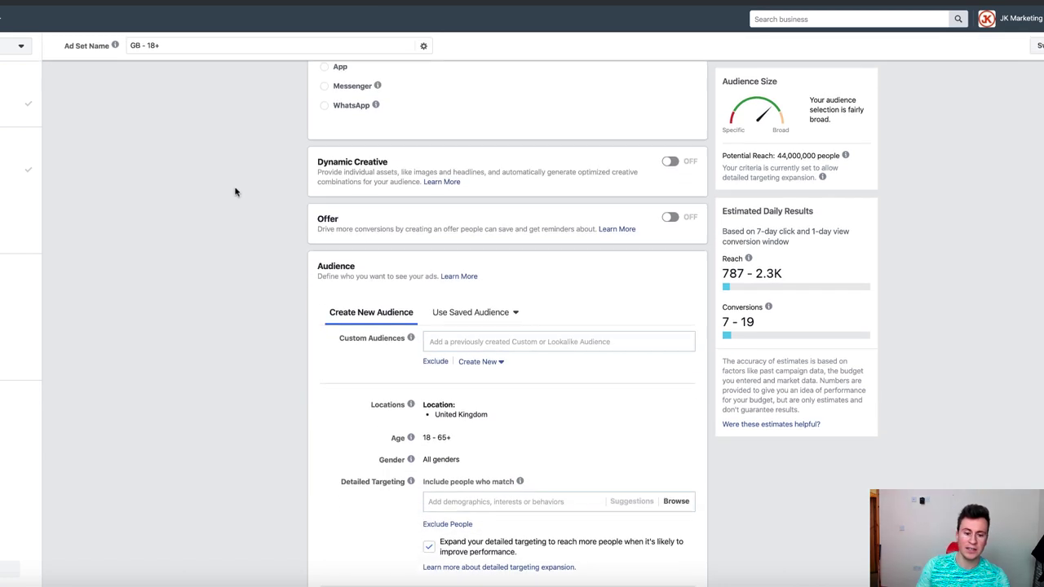
pyautogui.scroll(-1, 235, 192)
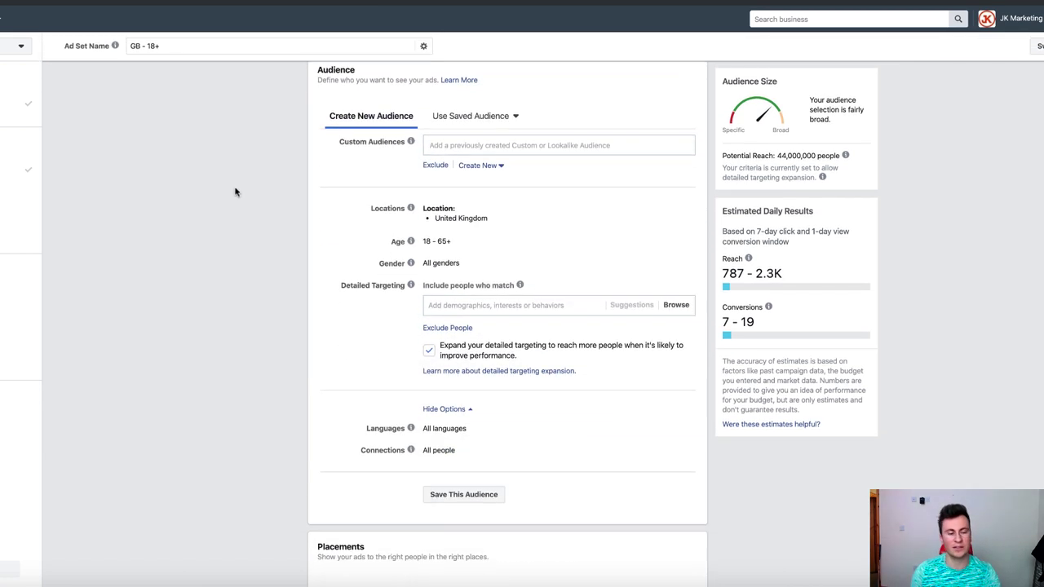
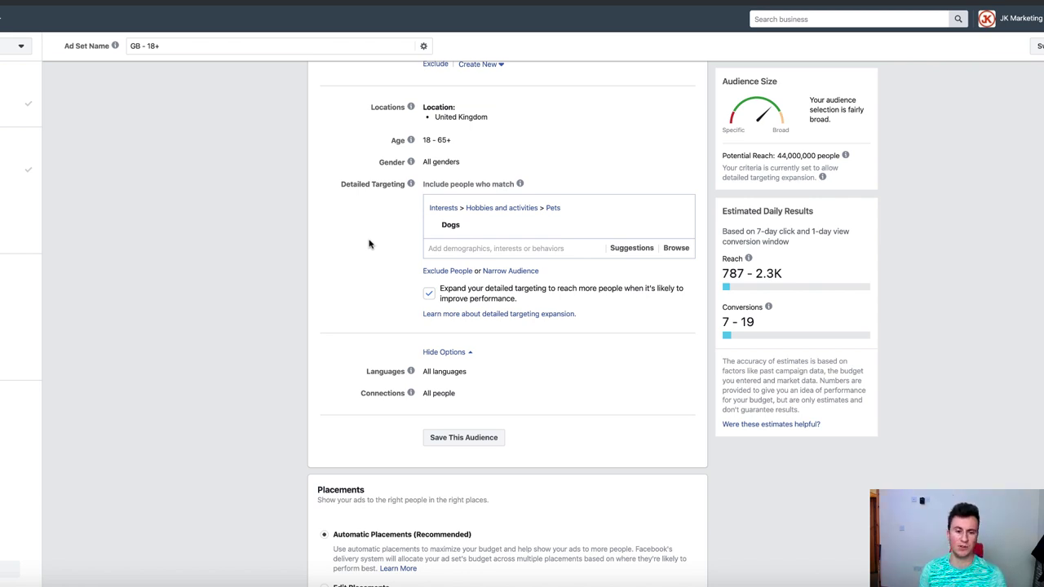
pyautogui.scroll(-1, 383, 249)
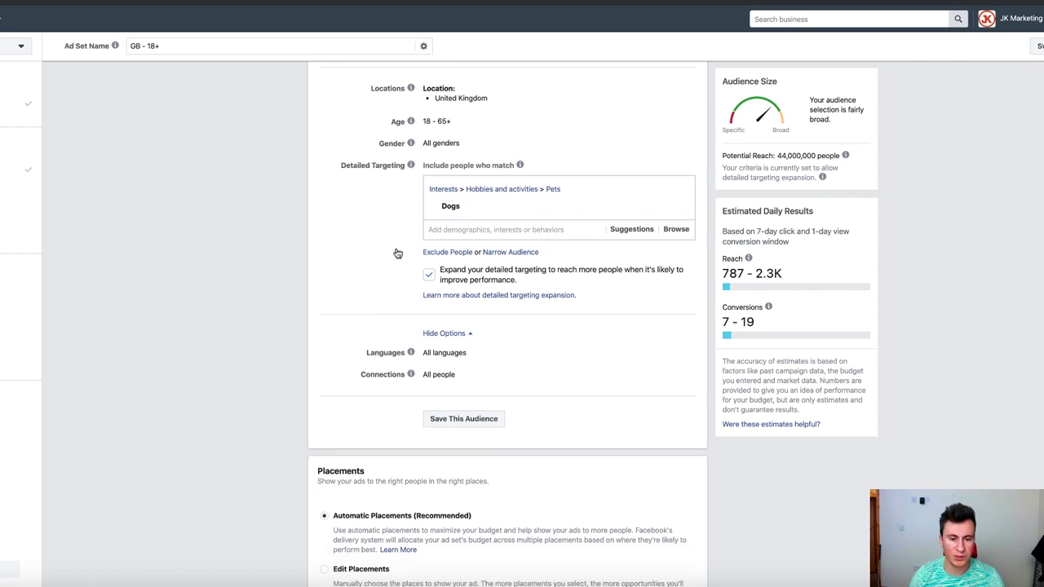
pyautogui.click(517, 254)
pyautogui.click(486, 269)
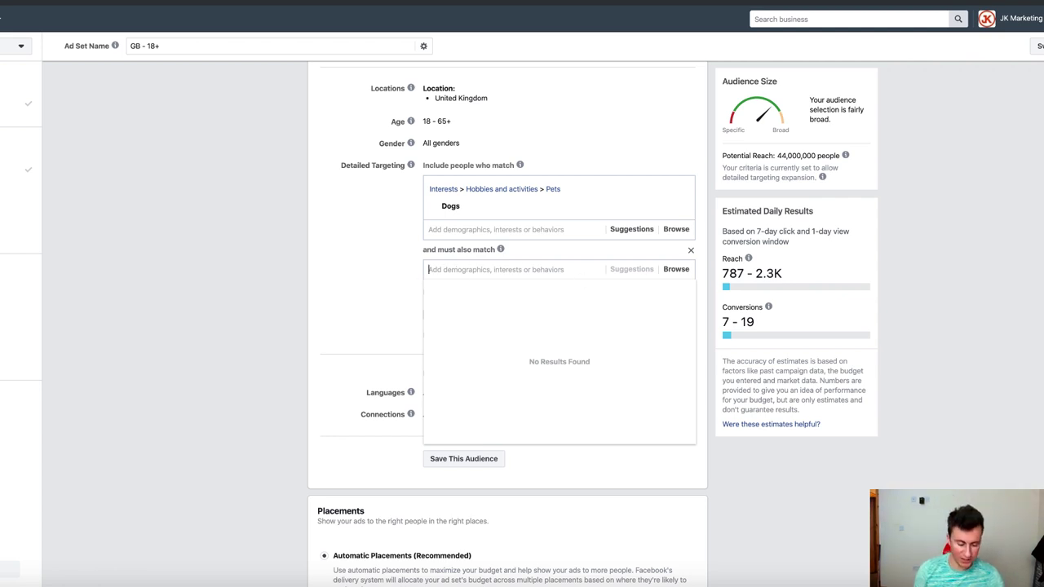
pyautogui.write('dogs')
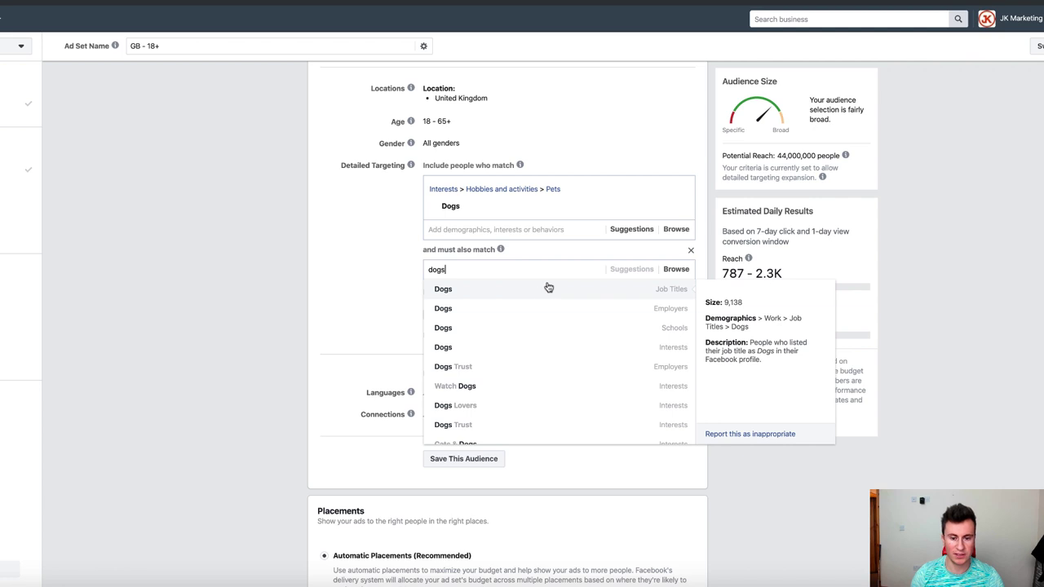
pyautogui.click(580, 351)
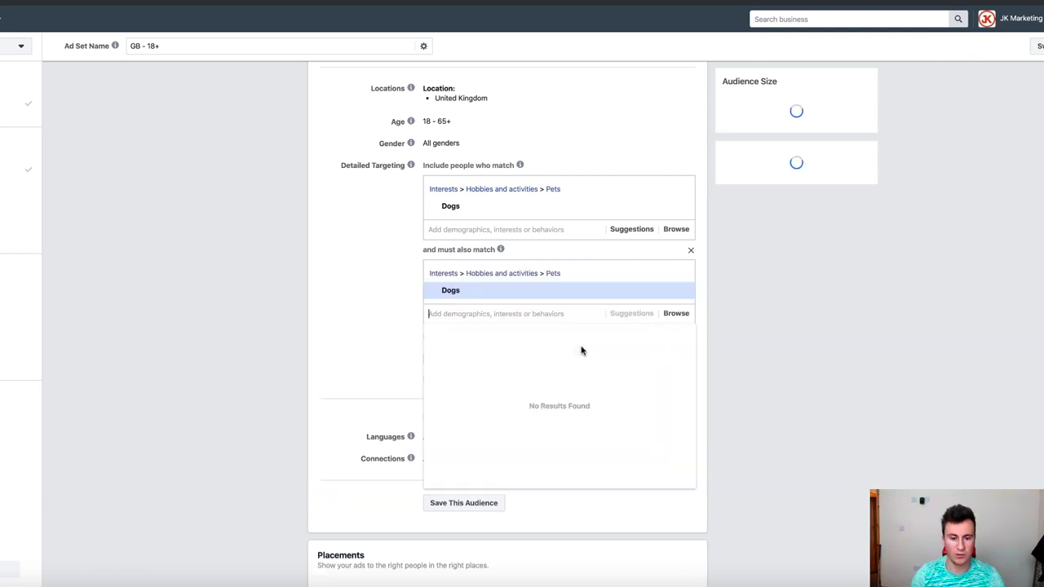
# Replace Dogs in the second targeting condition with the suggested Dog training interest
pyautogui.click(632, 317)
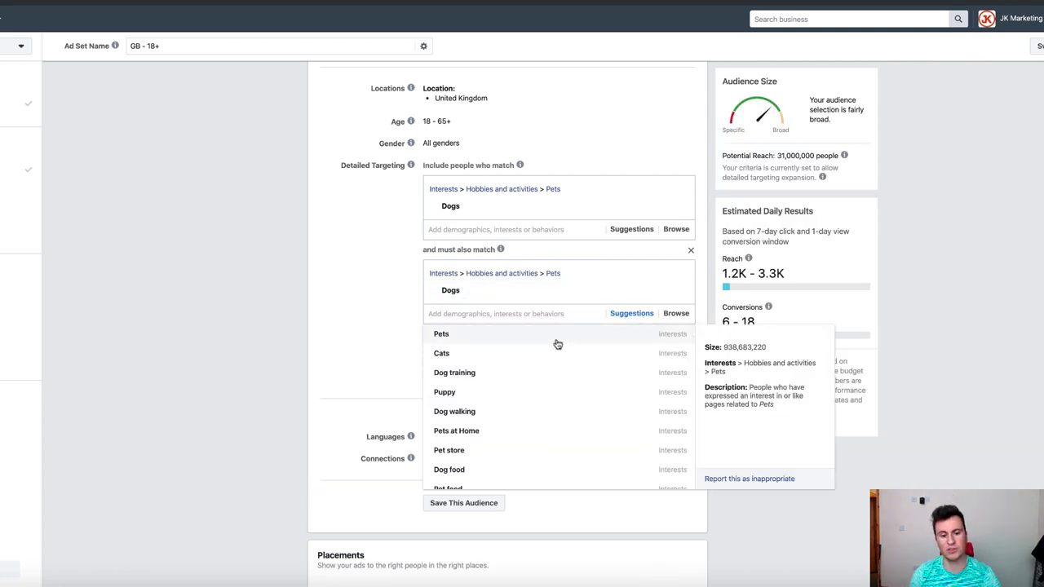
pyautogui.scroll(-2, 535, 407)
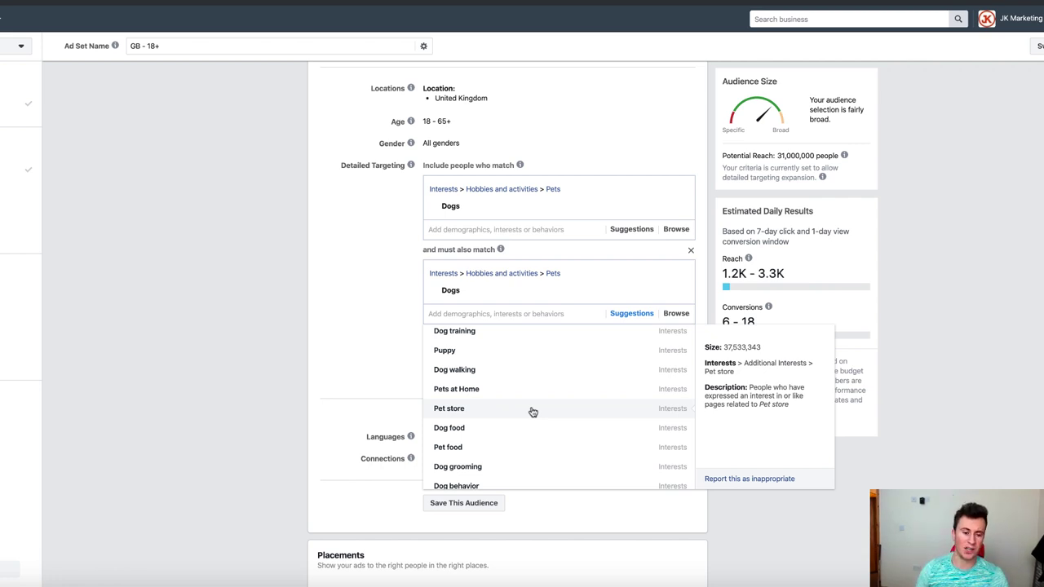
pyautogui.scroll(2, 531, 396)
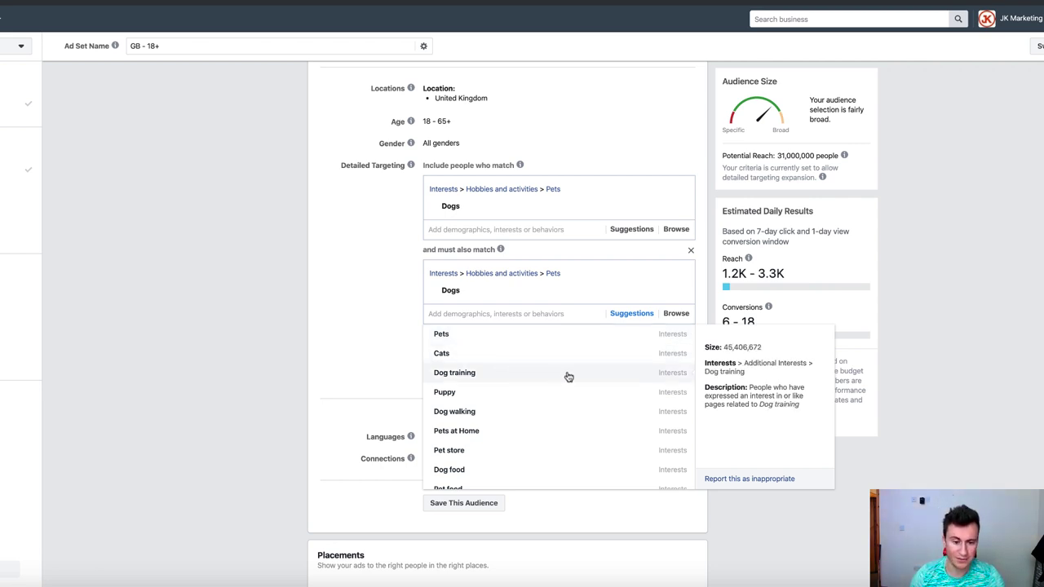
pyautogui.click(504, 372)
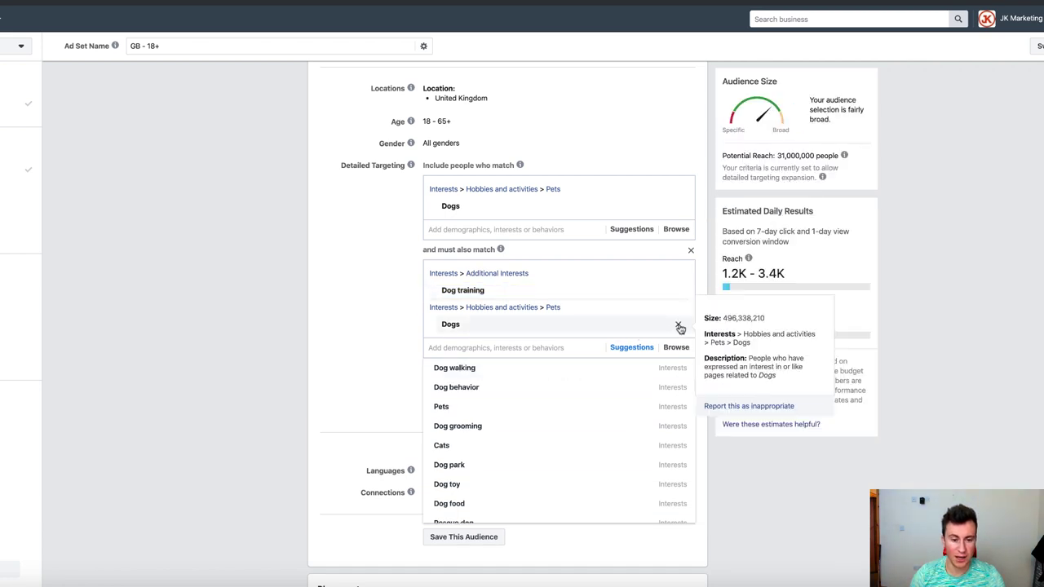
pyautogui.click(680, 325)
pyautogui.click(420, 308)
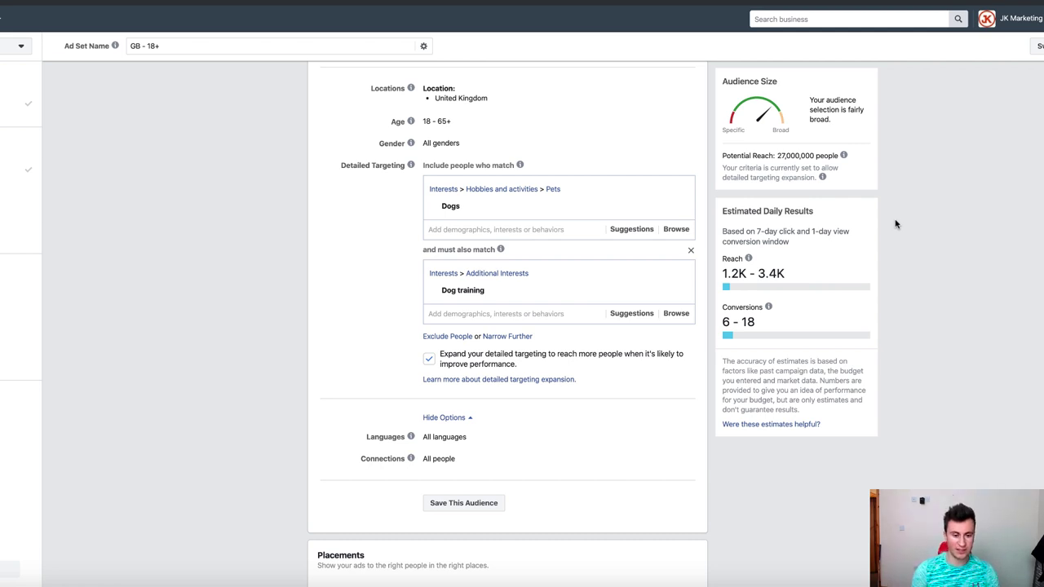
# Check the suggestions related to Dog training and narrow the audience further with the Dog walking interest as a third condition
pyautogui.click(630, 313)
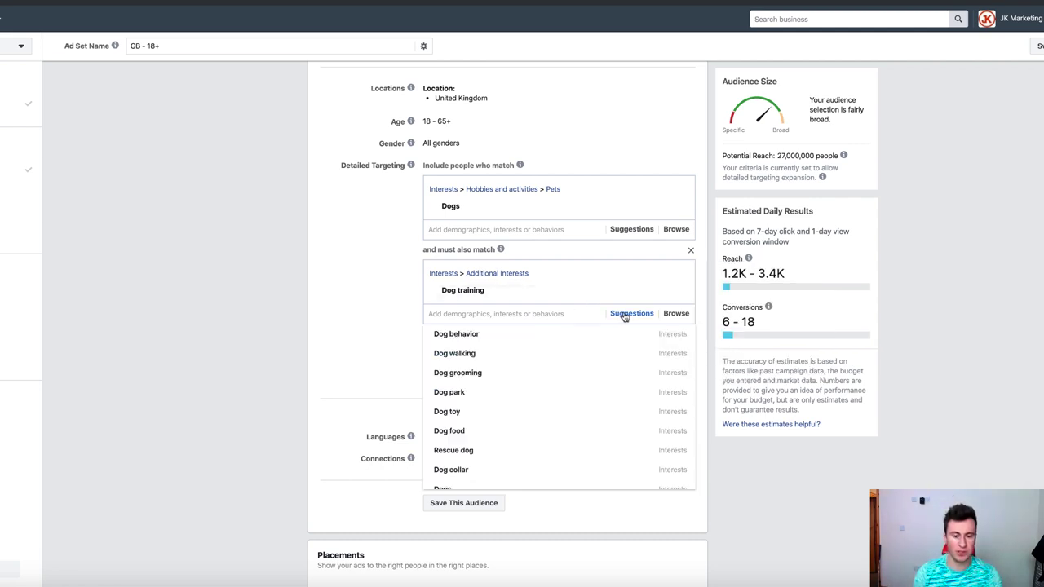
pyautogui.moveTo(550, 342)
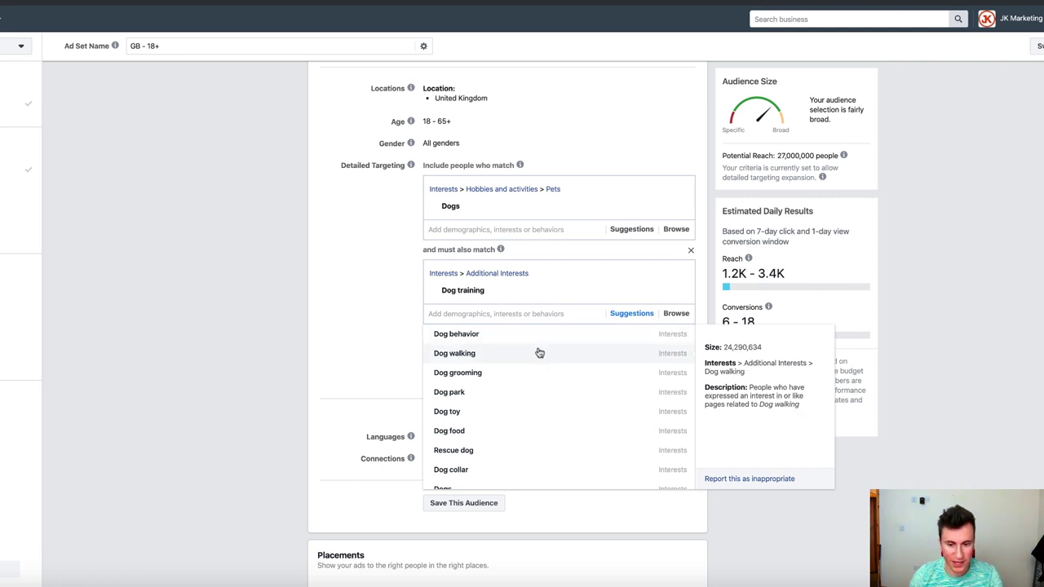
pyautogui.click(389, 328)
pyautogui.click(521, 337)
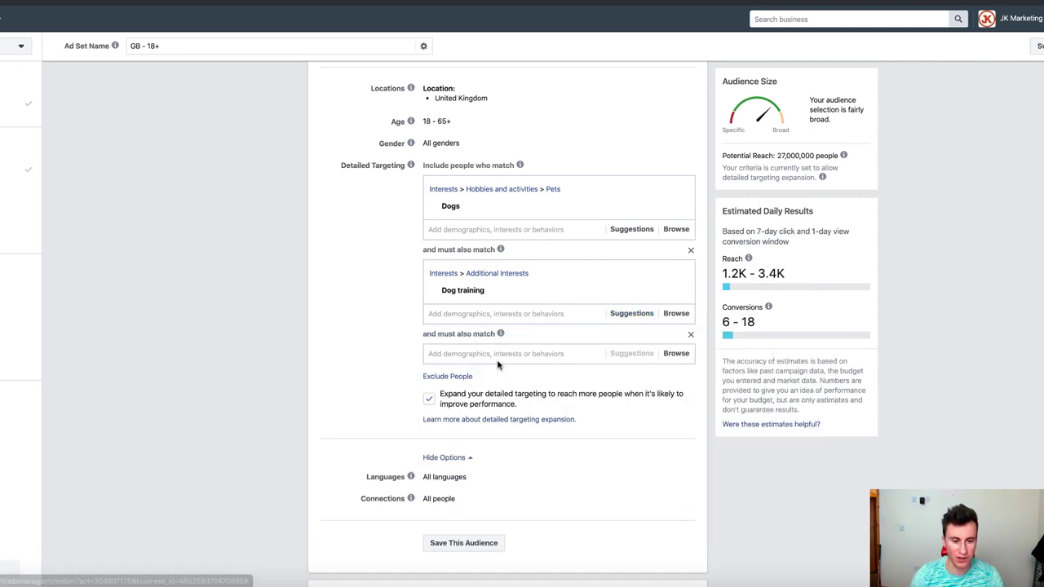
pyautogui.write('dog walking')
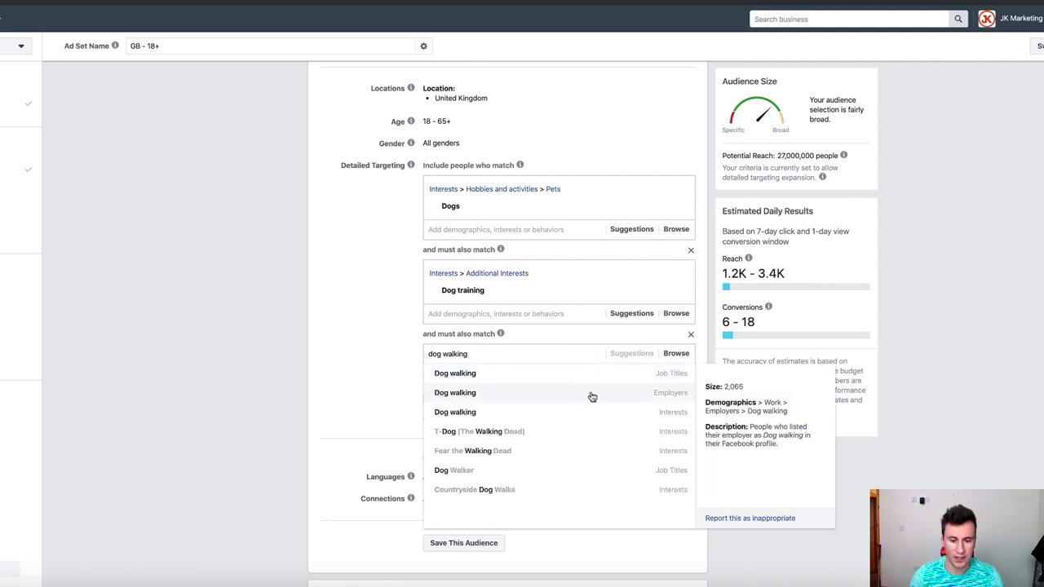
pyautogui.click(547, 414)
pyautogui.click(357, 343)
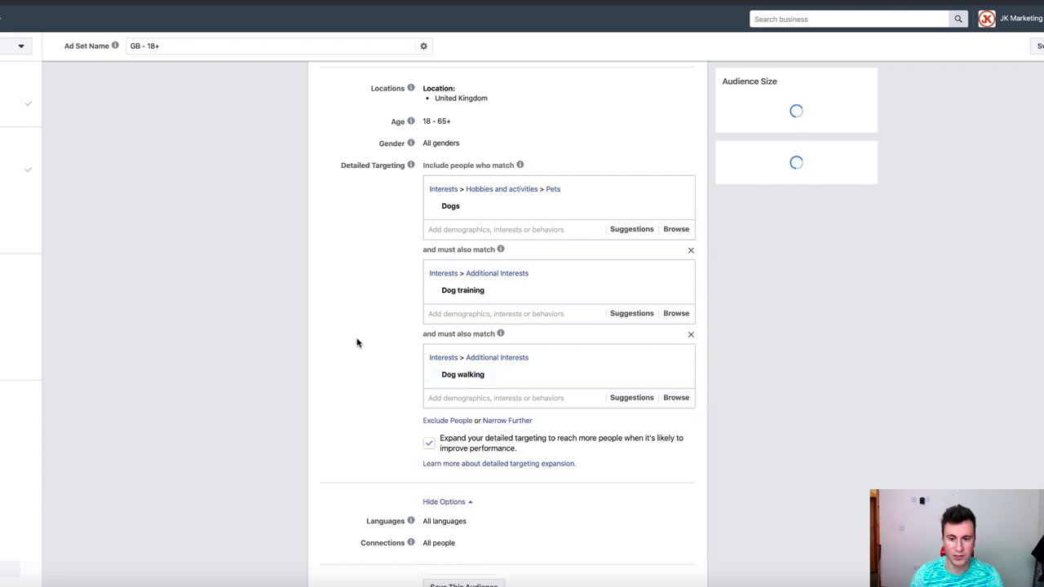
# Check the suggestions related to Dog walking and add the Dog behavior interest as a fourth must-also-match condition
pyautogui.scroll(-1, 357, 342)
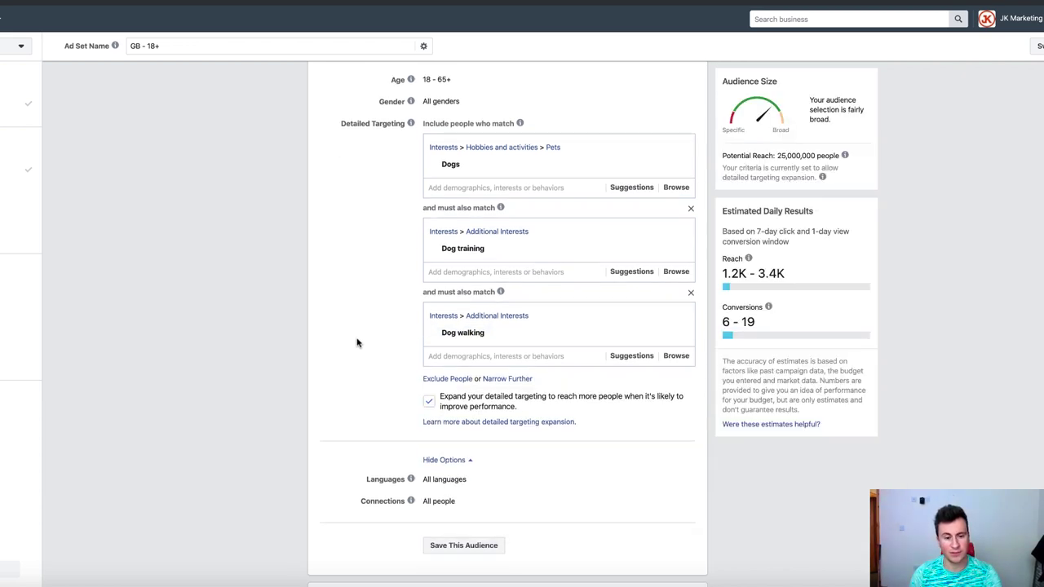
pyautogui.click(506, 378)
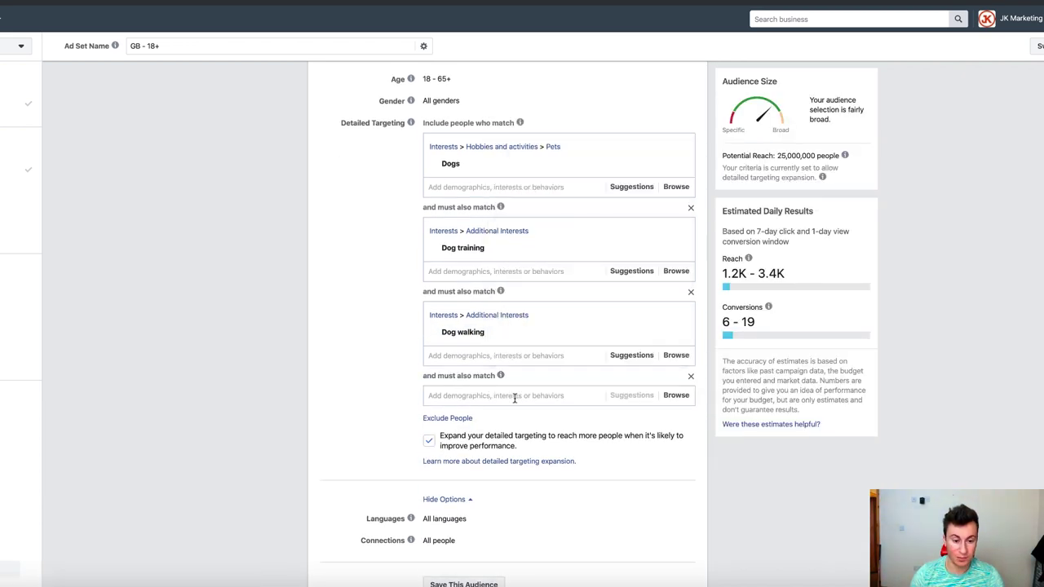
pyautogui.click(514, 396)
pyautogui.write('dog t')
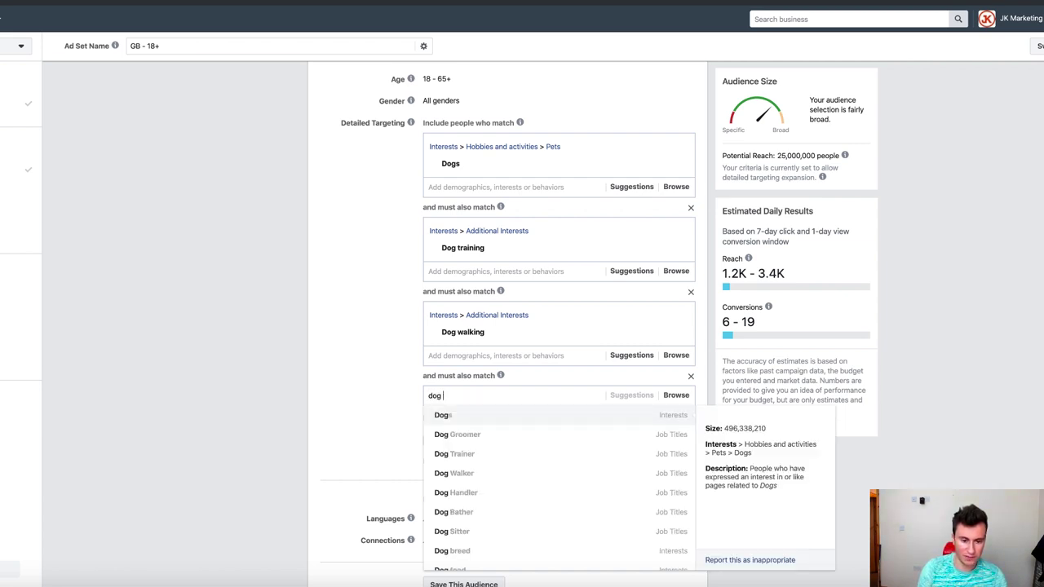
pyautogui.click(631, 354)
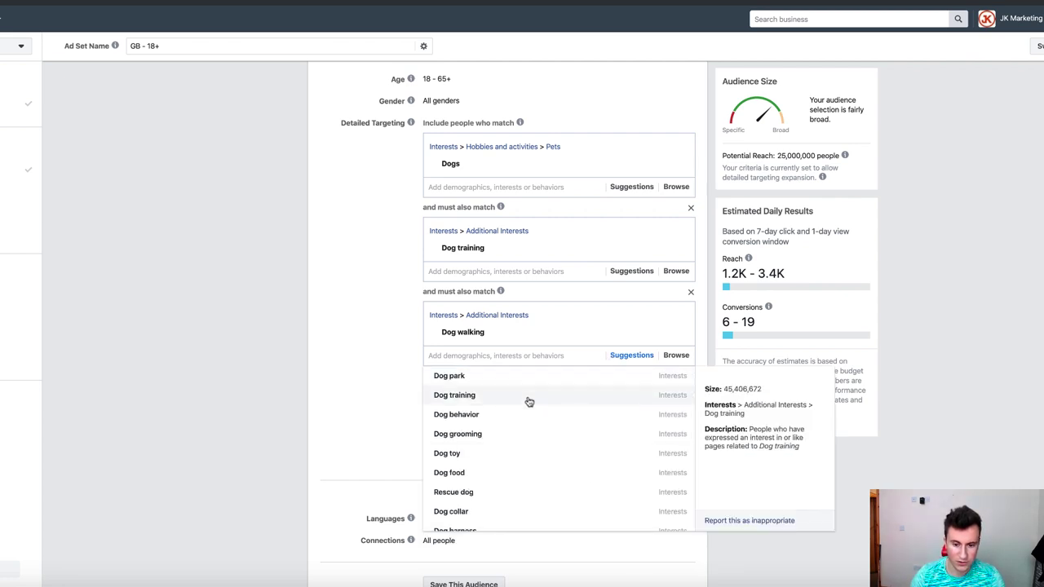
pyautogui.click(380, 392)
pyautogui.click(459, 380)
pyautogui.write('Dog behav')
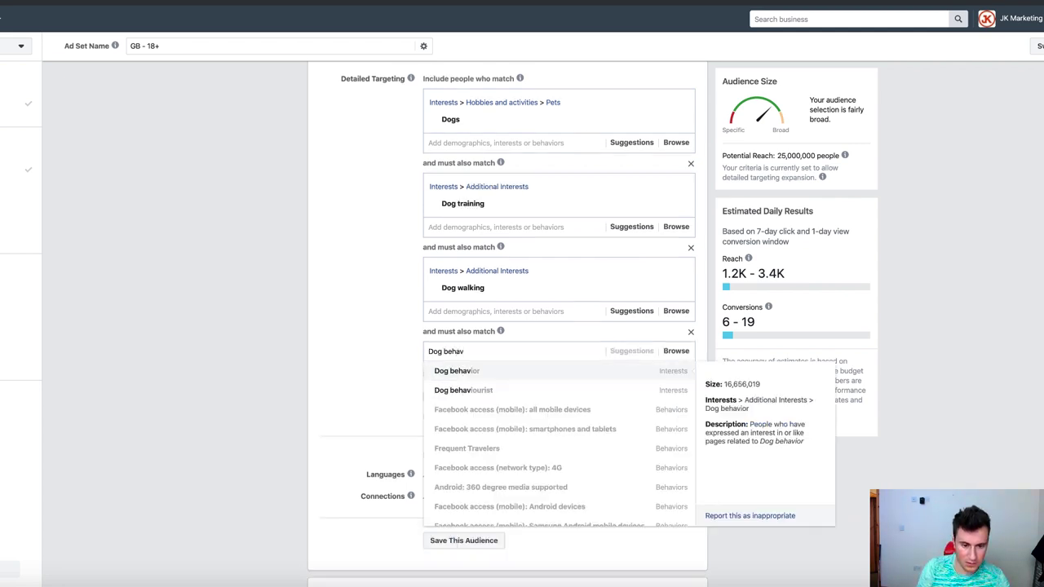
pyautogui.click(538, 369)
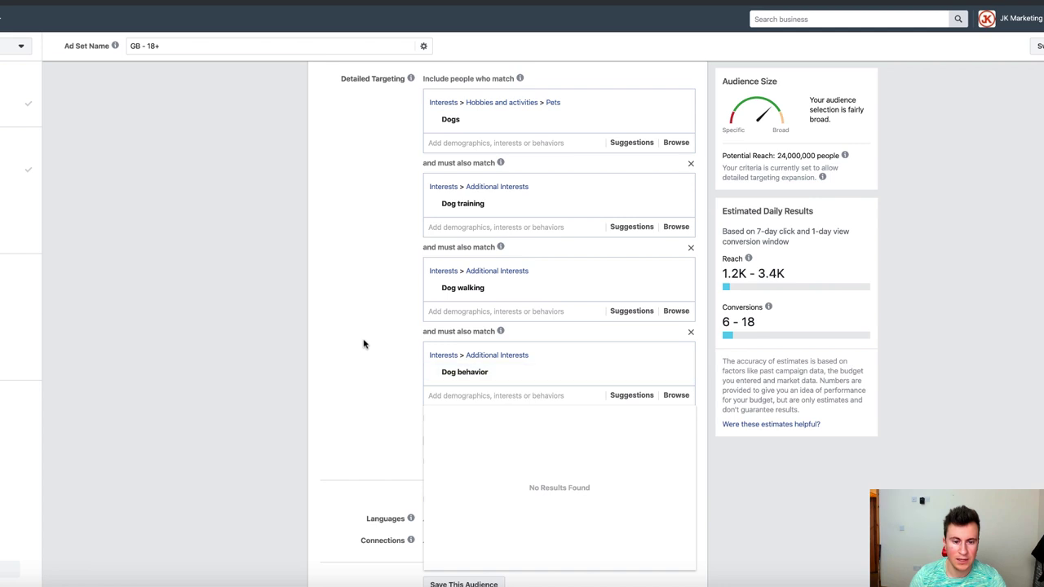
pyautogui.click(365, 343)
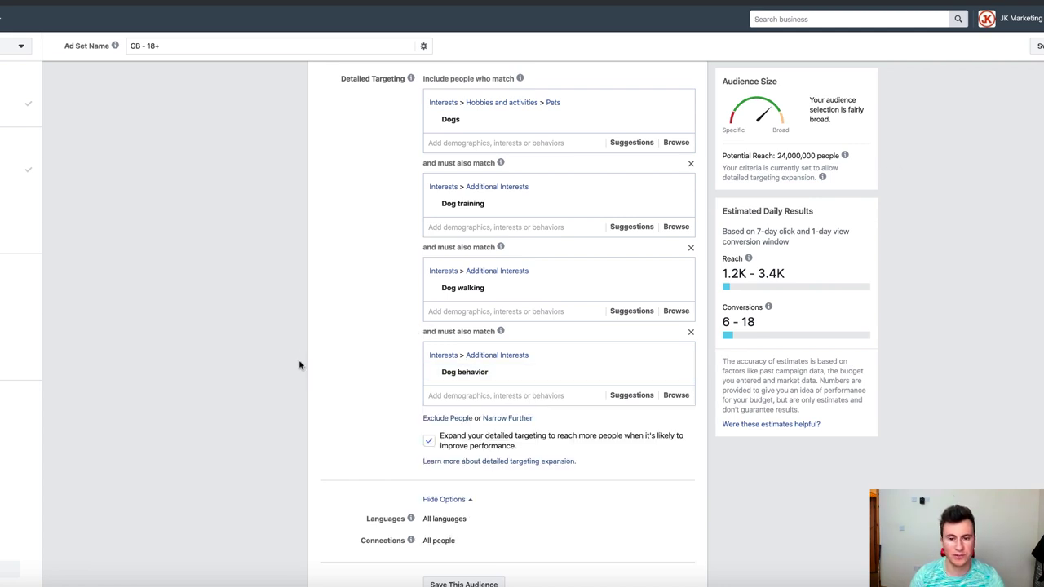
# Compare the potential reach with and without detailed targeting expansion, leaving the expansion turned off
pyautogui.scroll(-1, 358, 342)
pyautogui.click(431, 422)
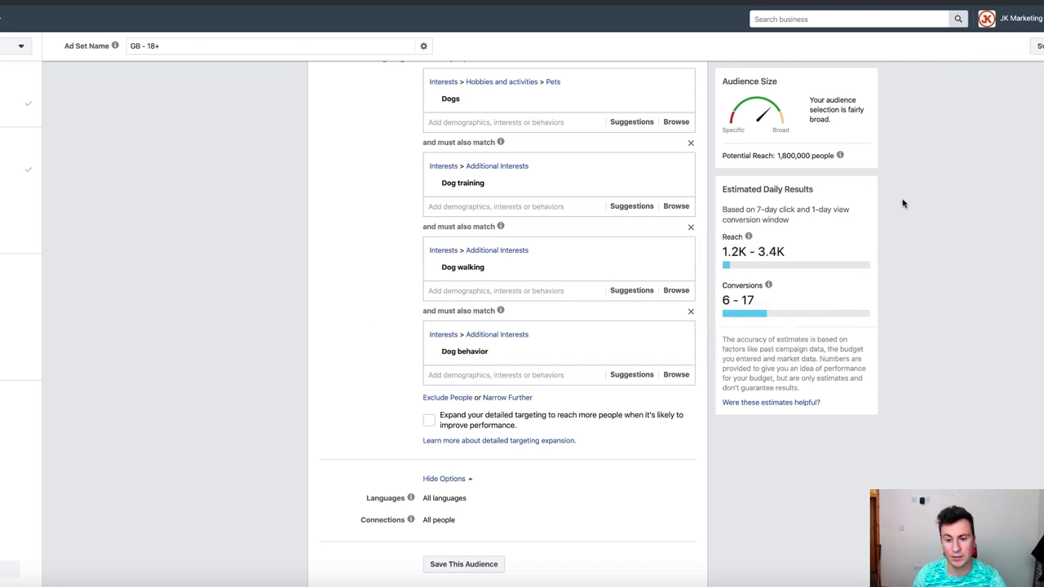
pyautogui.scroll(-1, 304, 394)
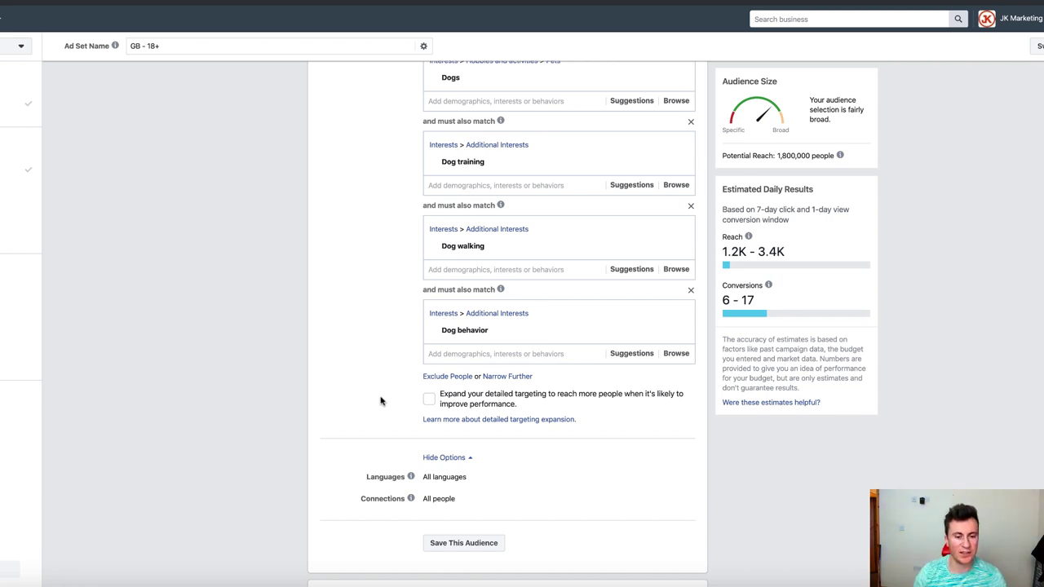
pyautogui.click(429, 400)
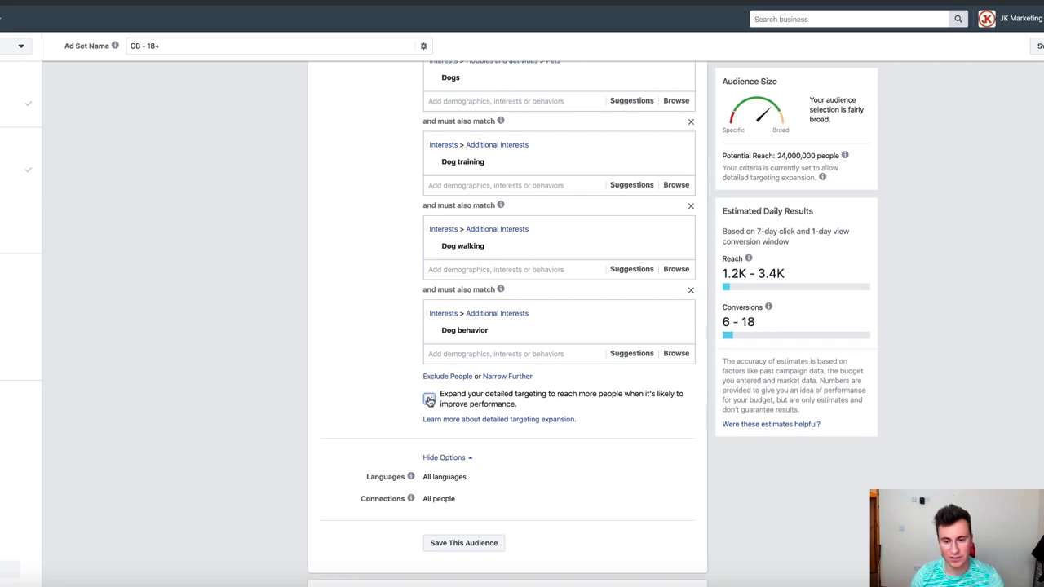
pyautogui.click(429, 399)
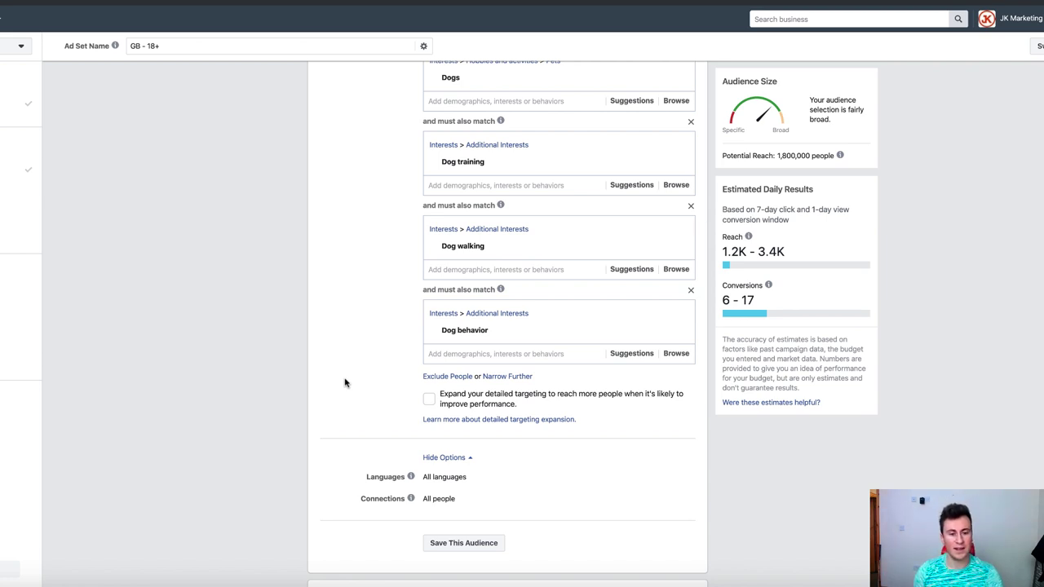
pyautogui.click(429, 400)
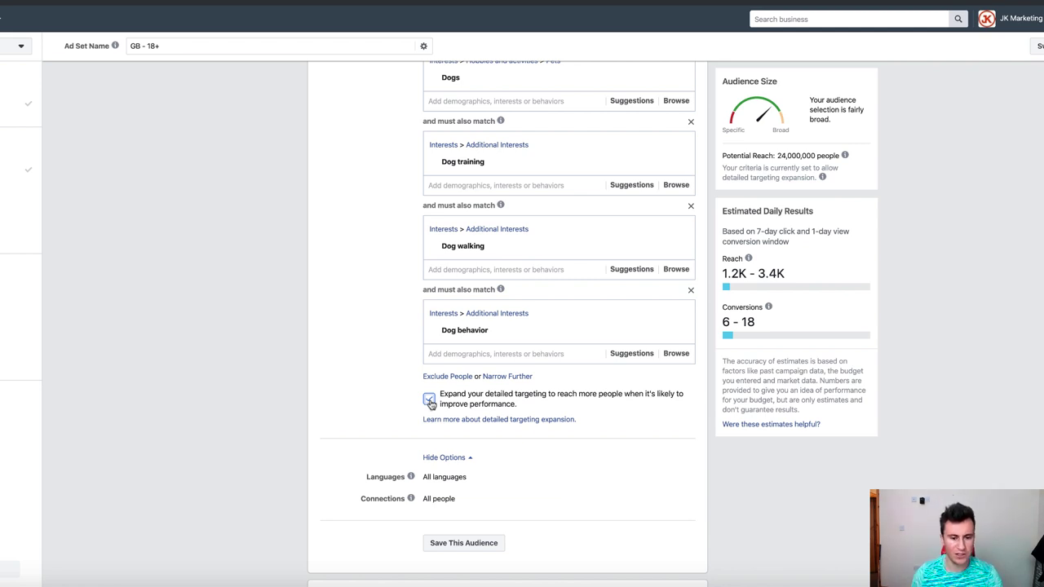
pyautogui.click(429, 400)
# Check the suggestions related to Dog behavior and add the Dog toy interest as a fifth must-also-match condition
pyautogui.scroll(-1, 370, 386)
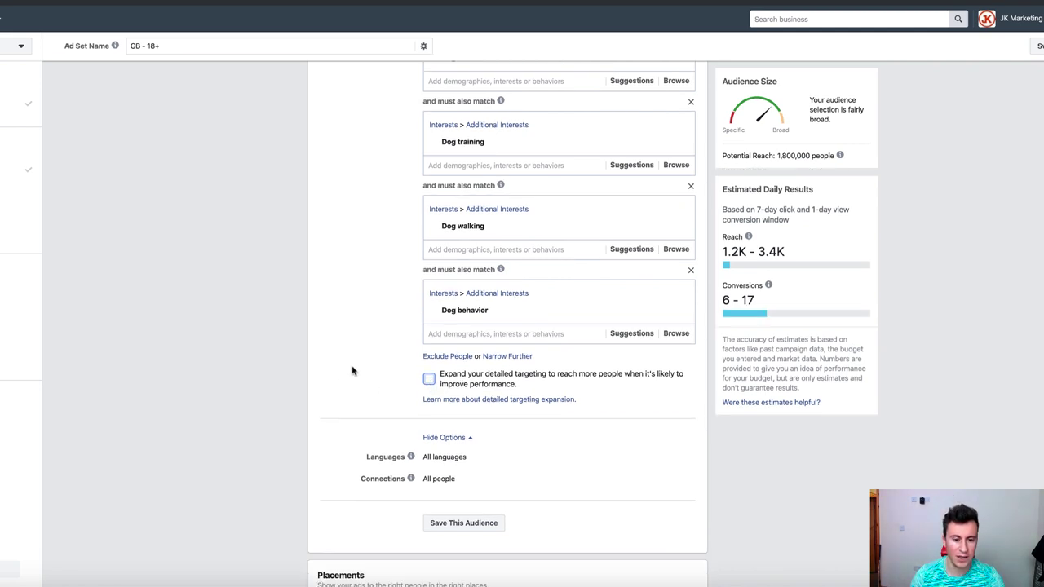
pyautogui.click(486, 359)
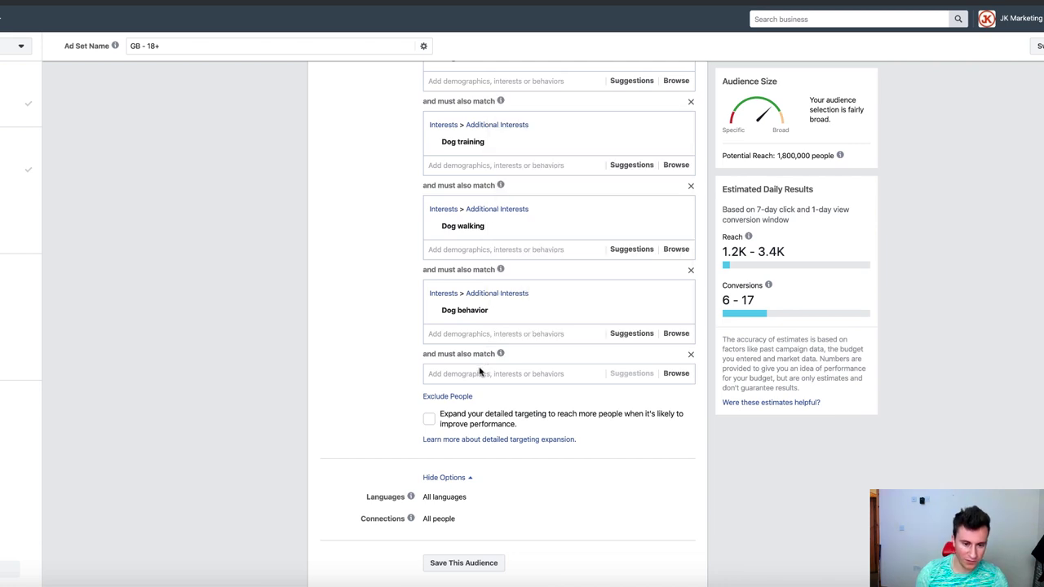
pyautogui.click(613, 336)
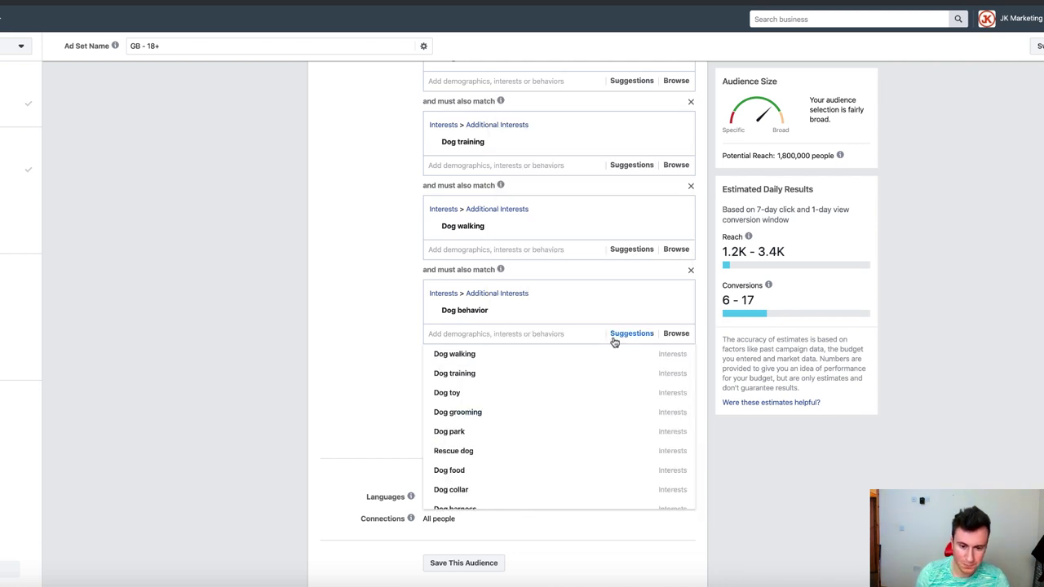
pyautogui.click(354, 365)
pyautogui.click(461, 372)
pyautogui.write('dog to')
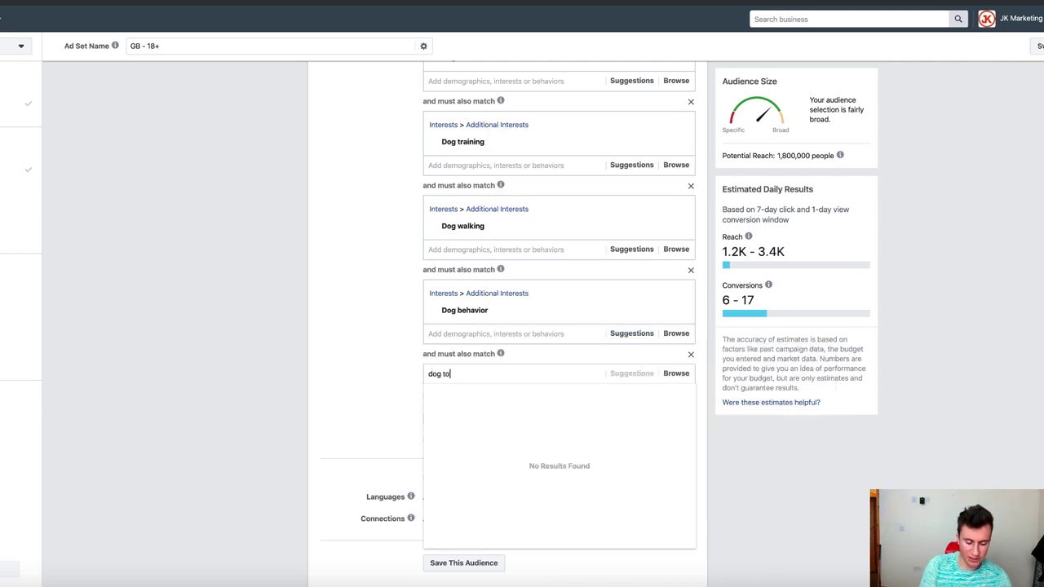
pyautogui.write('y')
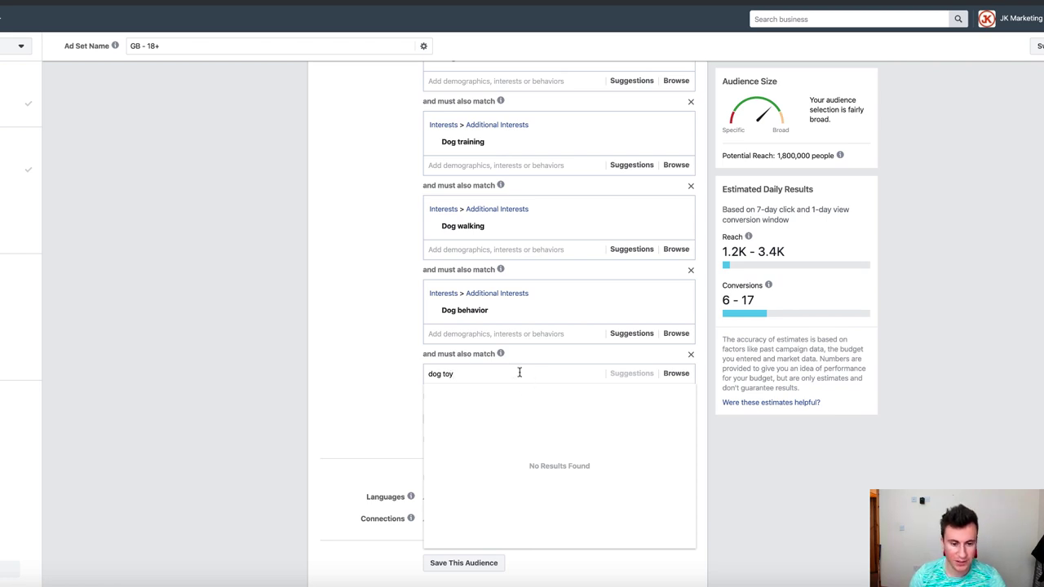
pyautogui.click(526, 393)
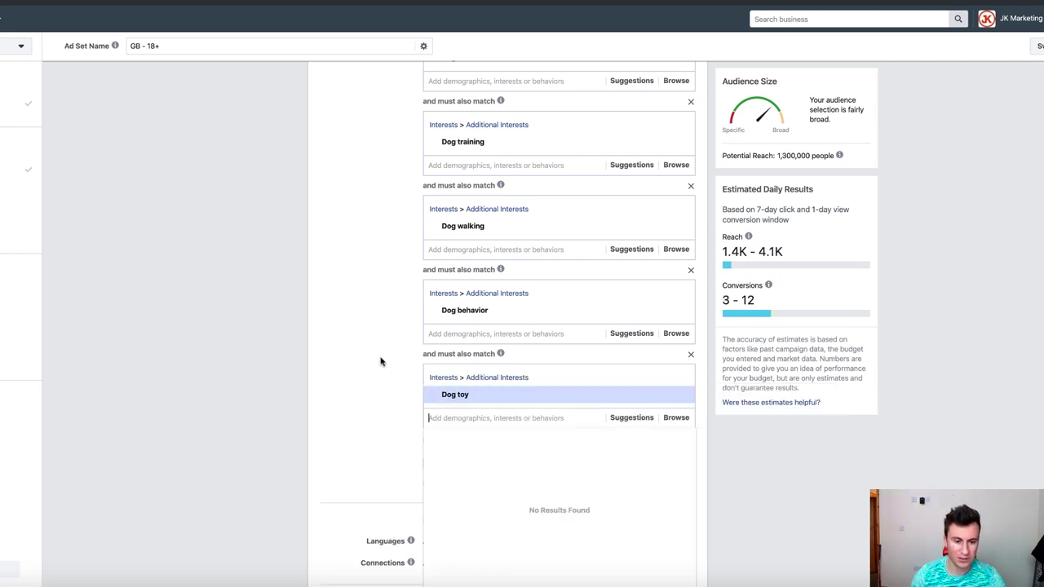
# Look through the suggested interests related to Dog toy
pyautogui.click(380, 362)
pyautogui.scroll(-2, 374, 393)
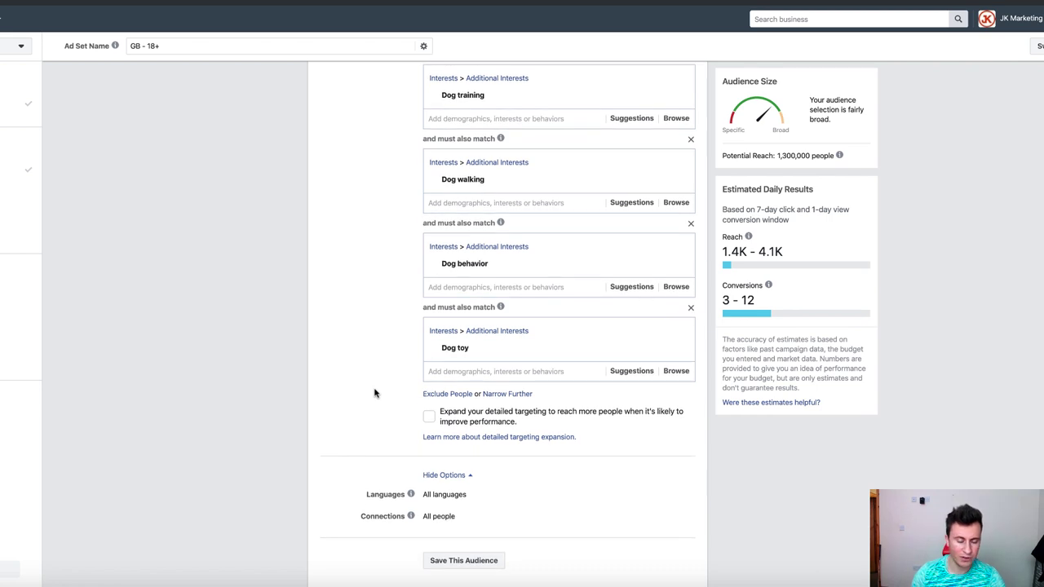
pyautogui.scroll(-1, 377, 391)
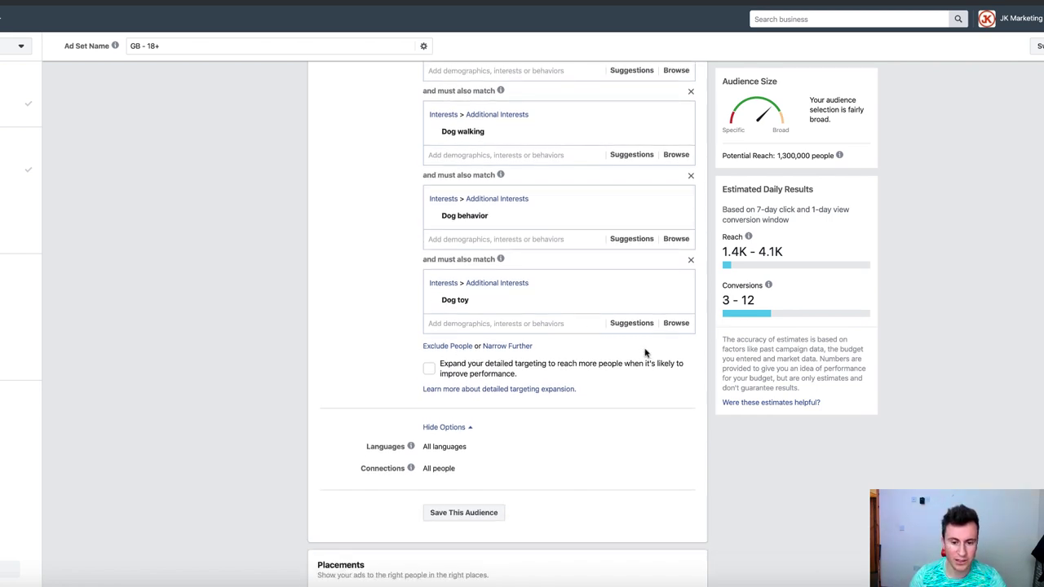
pyautogui.click(632, 324)
pyautogui.scroll(-5, 527, 409)
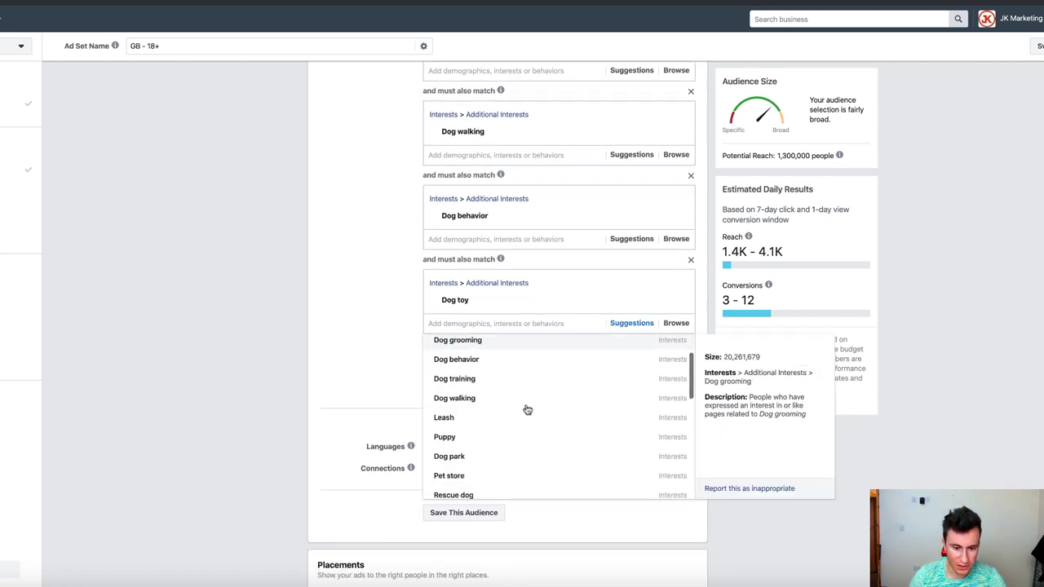
pyautogui.scroll(-5, 527, 409)
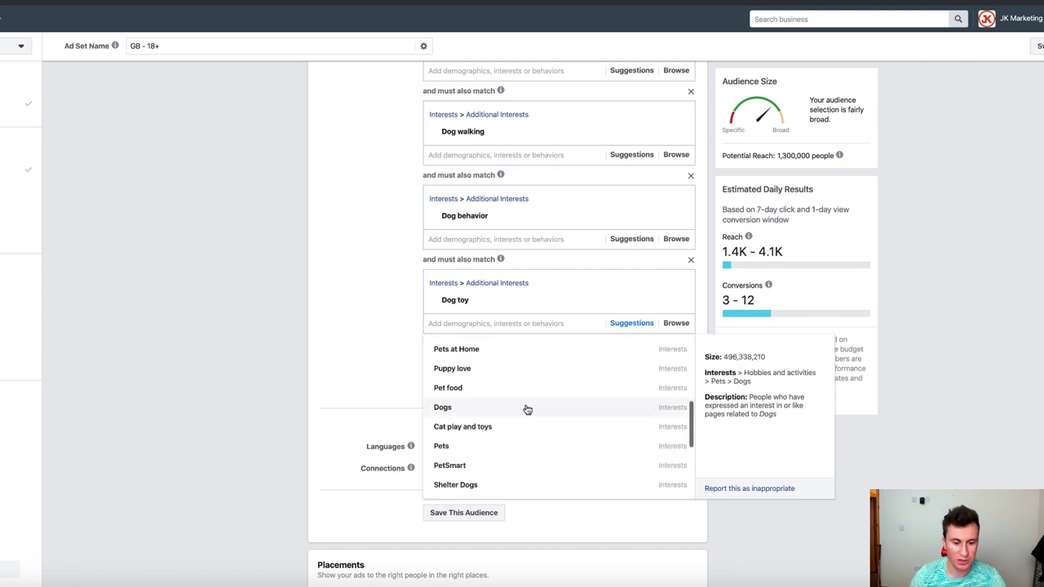
pyautogui.scroll(-3, 527, 409)
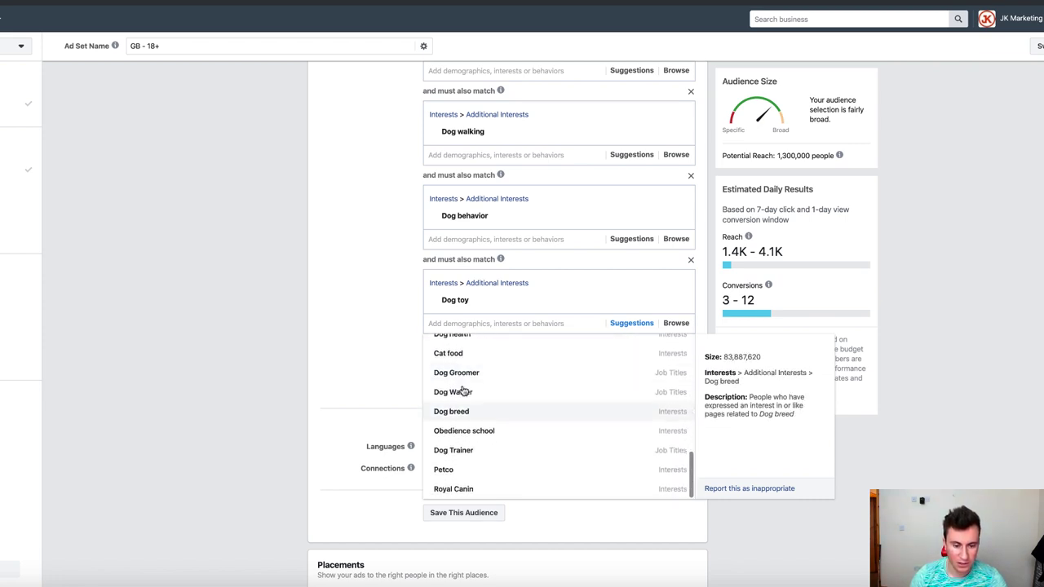
pyautogui.click(363, 362)
# Narrow the audience further with the Companion dog interest as another must-also-match condition below Dog toy
pyautogui.click(507, 347)
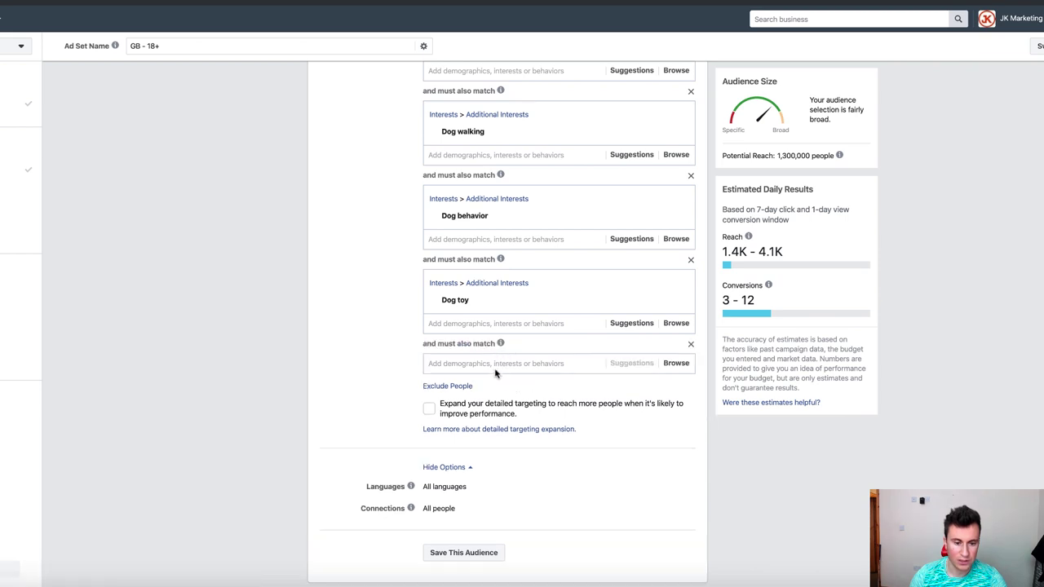
pyautogui.write('Dog')
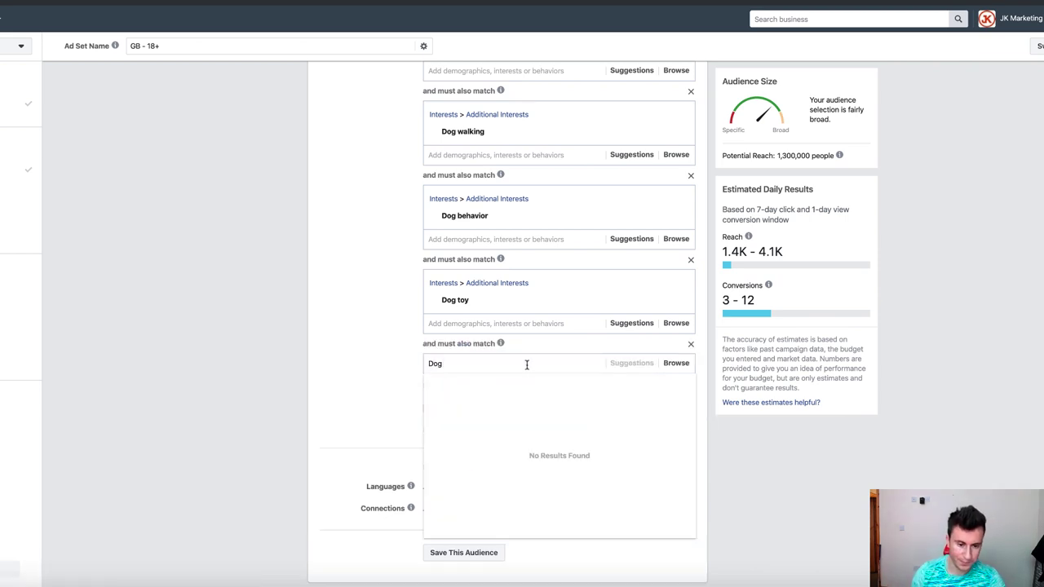
pyautogui.scroll(-2, 521, 419)
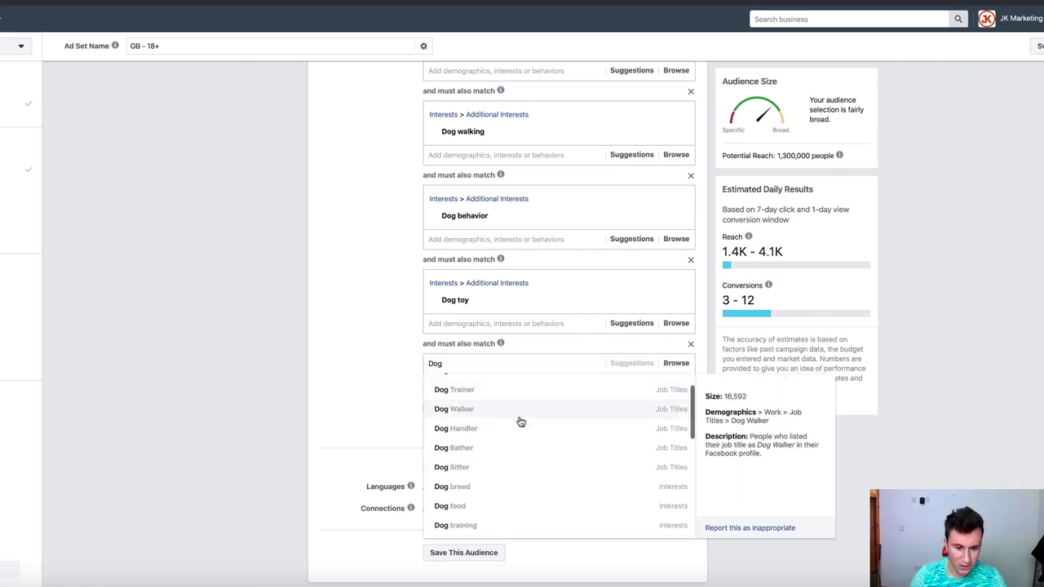
pyautogui.scroll(-2, 516, 434)
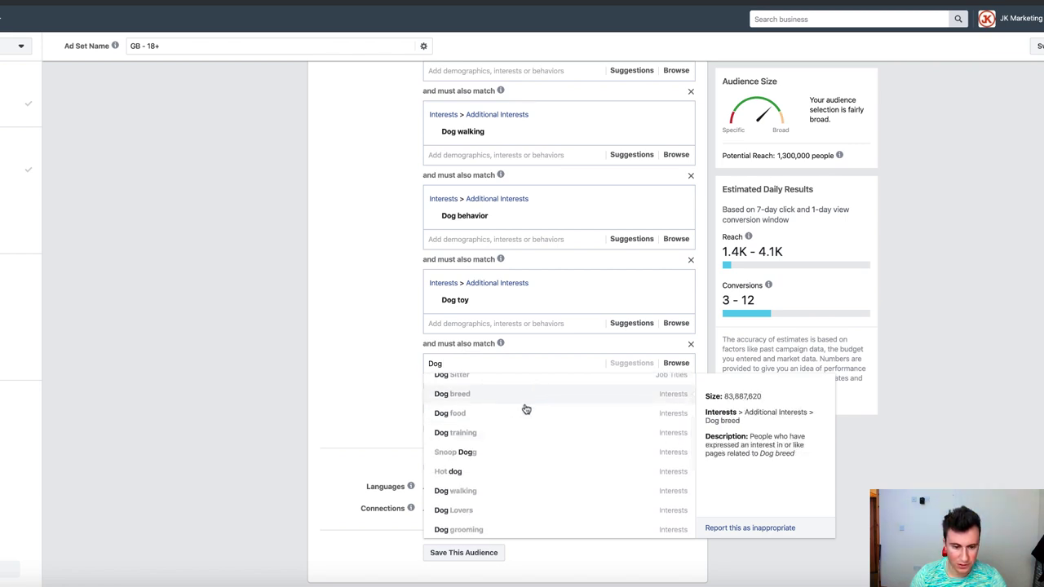
pyautogui.scroll(-2, 506, 485)
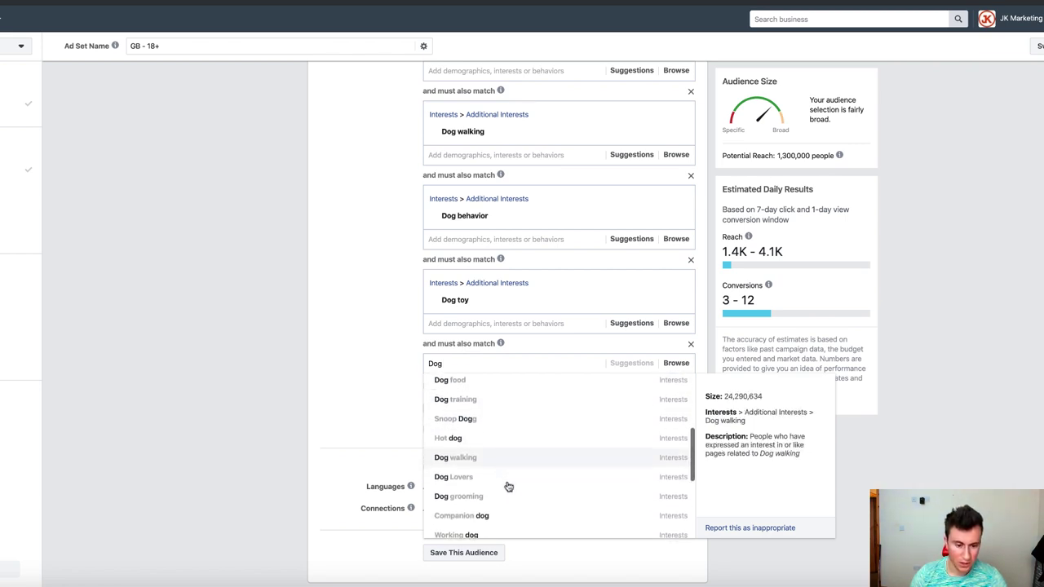
pyautogui.scroll(-1, 520, 448)
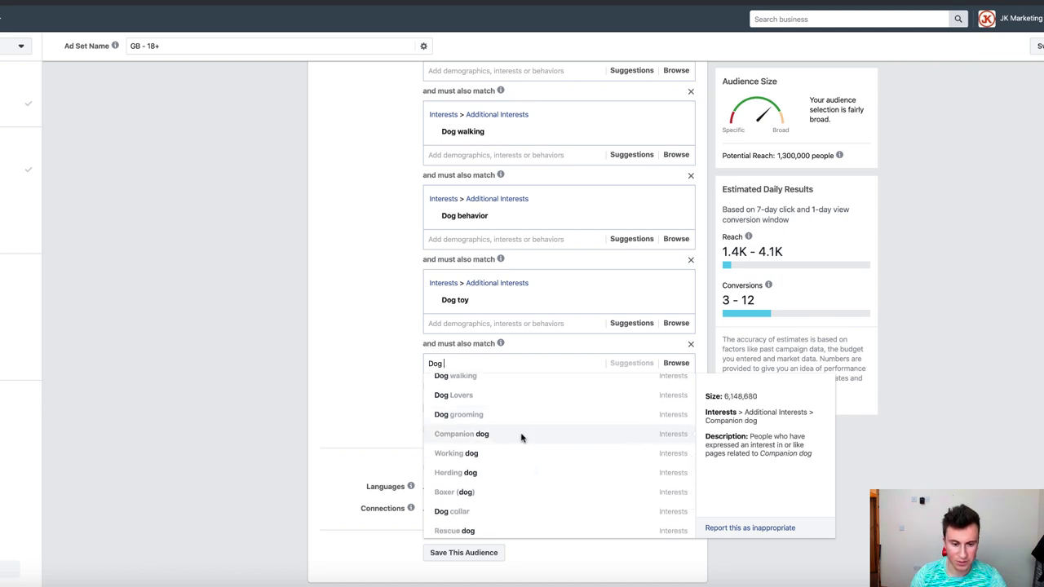
pyautogui.click(520, 436)
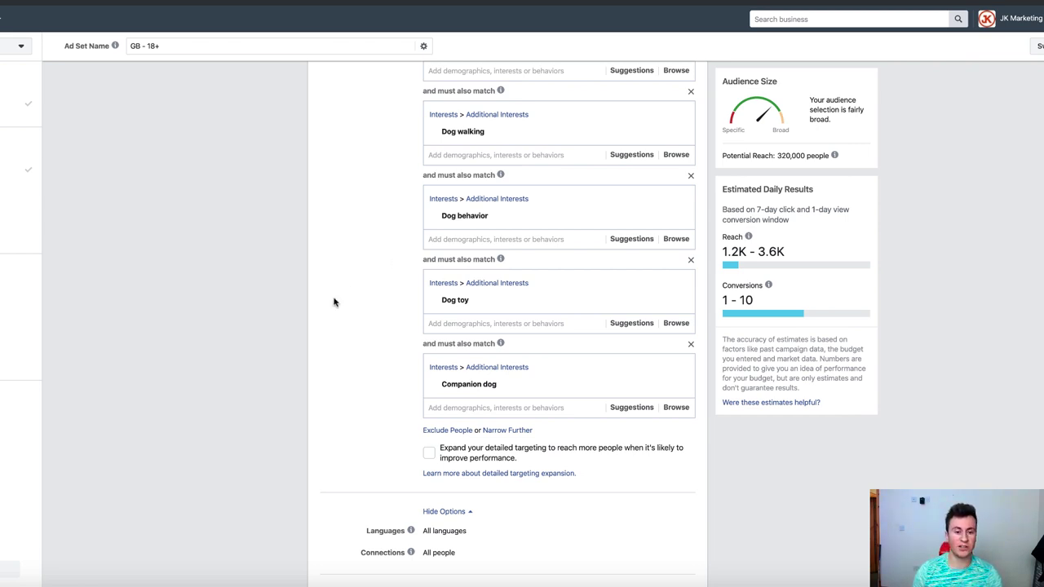
# Review the full stack of layered dog interests, from Dogs to Companion dog, against the audience's potential reach
pyautogui.scroll(3, 321, 309)
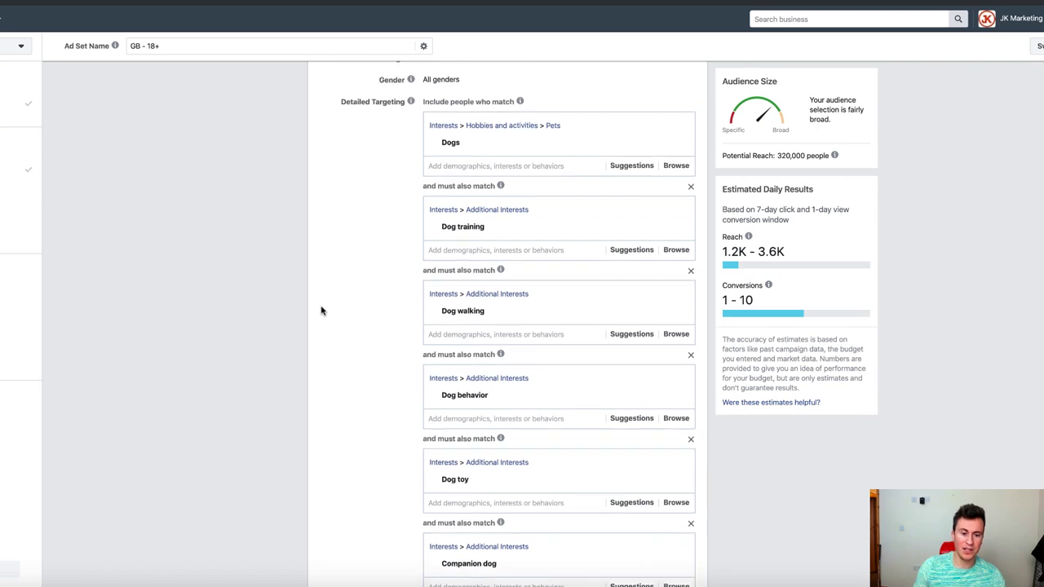
pyautogui.scroll(-1, 321, 310)
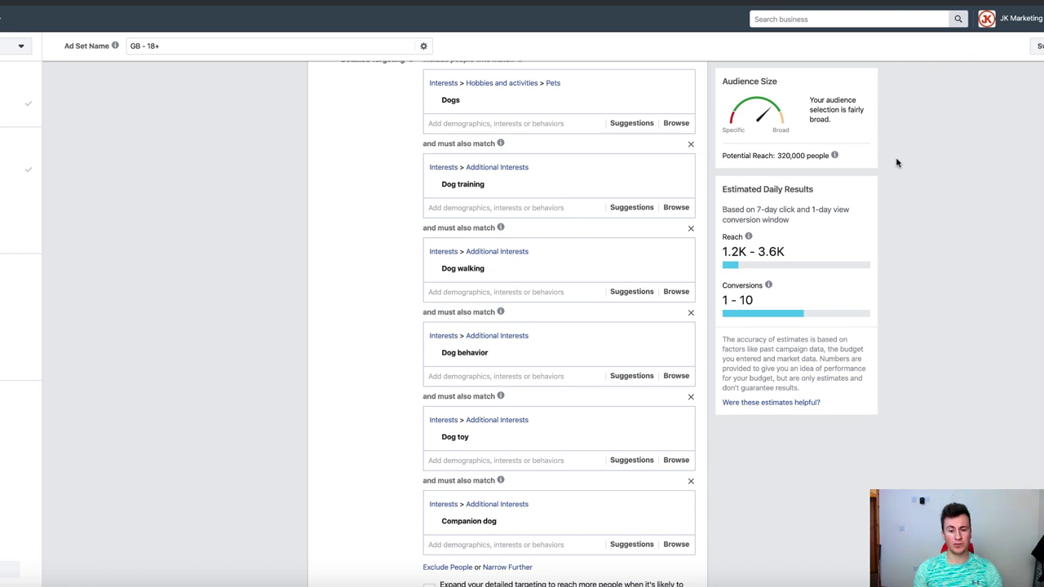
pyautogui.scroll(-1, 900, 261)
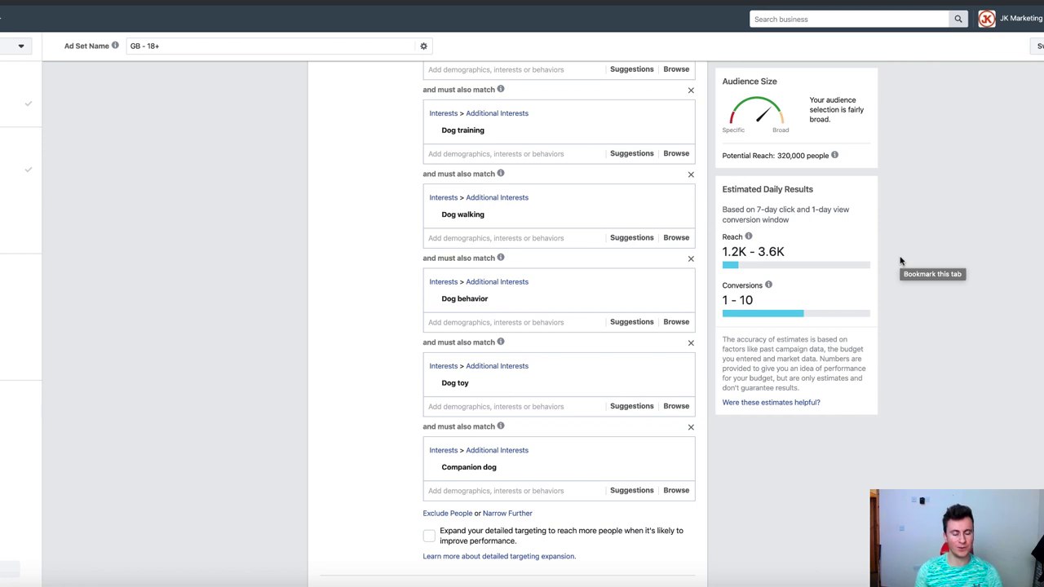
pyautogui.scroll(1, 909, 239)
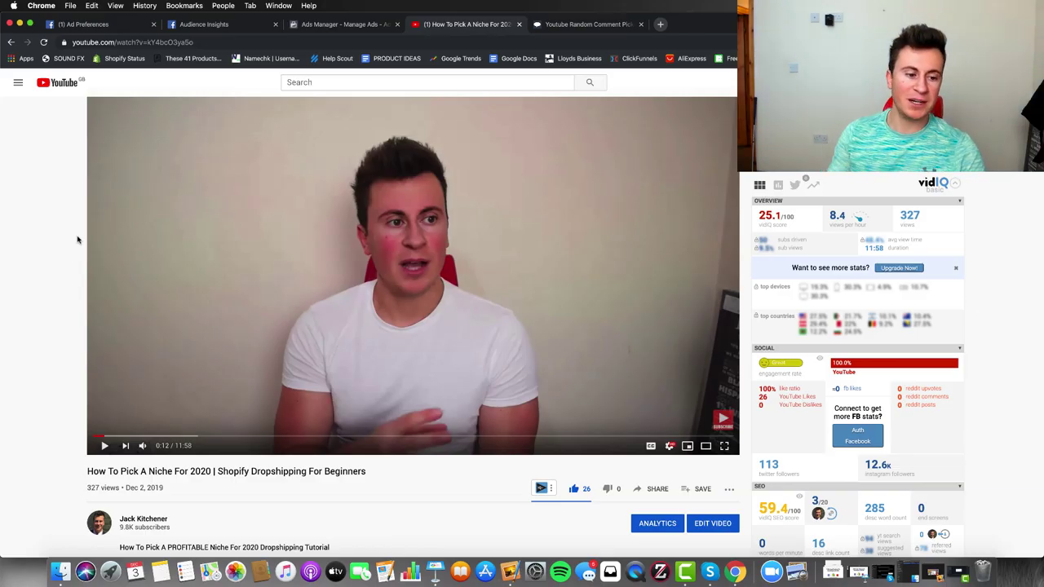
# Copy the link of the "How To Pick A Niche For 2020" video, enter it in the YouTube Random Comment Picker and fetch its comments
pyautogui.click(179, 39)
pyautogui.press('super+c')
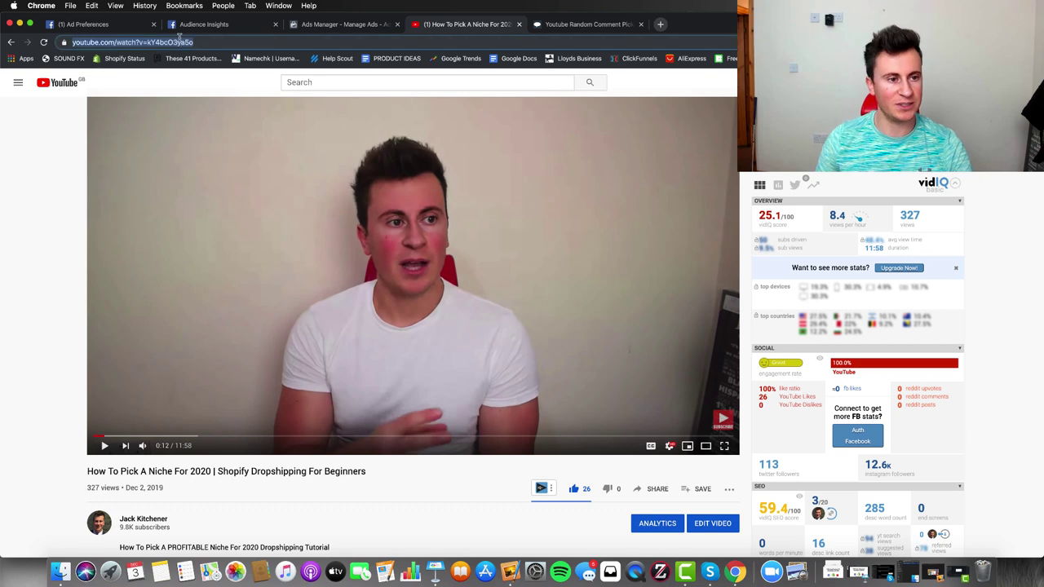
pyautogui.click(558, 26)
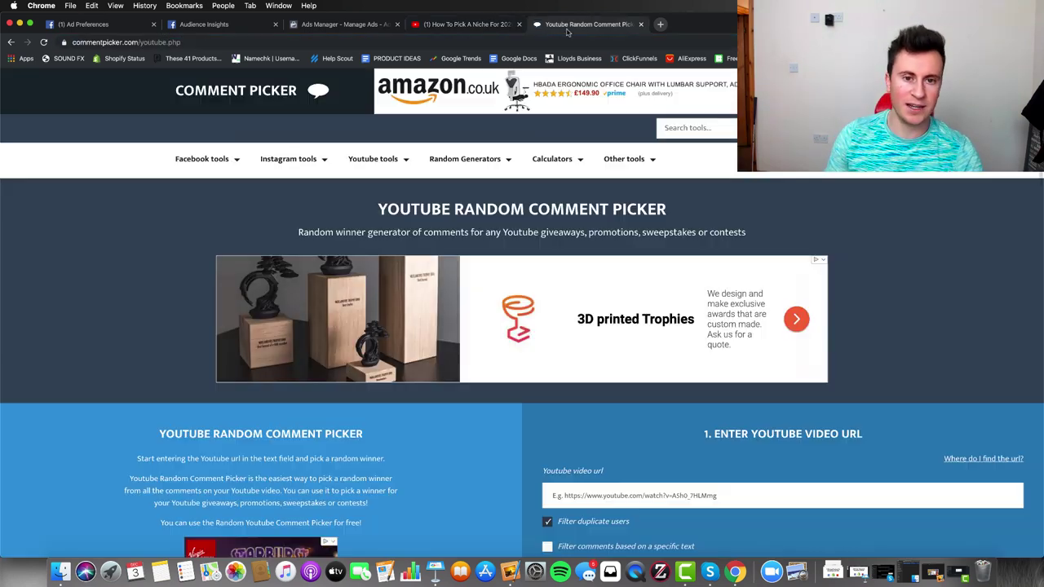
pyautogui.click(562, 489)
pyautogui.press('super+v')
pyautogui.scroll(-5, 562, 488)
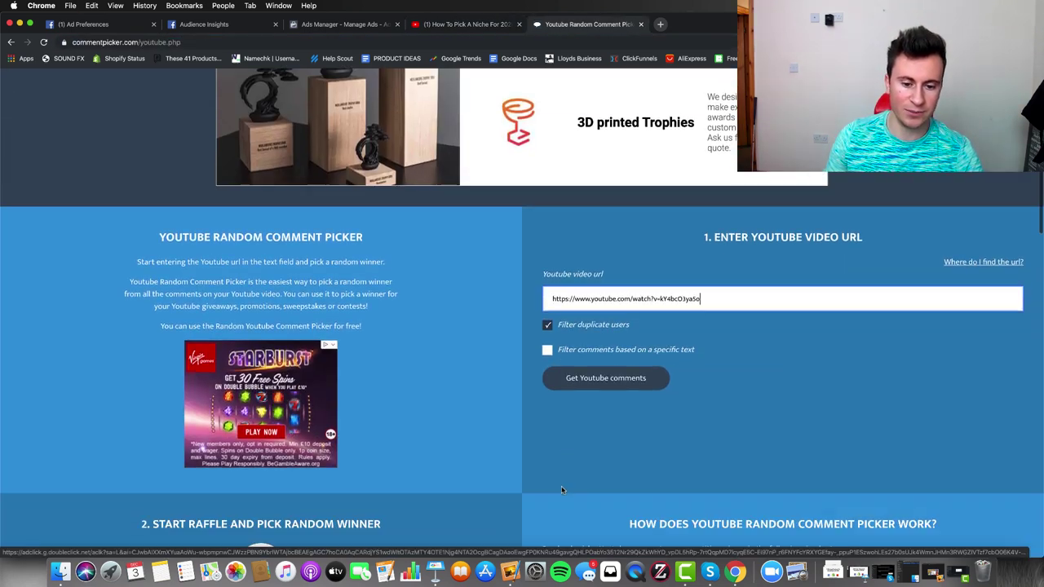
pyautogui.click(601, 373)
pyautogui.scroll(-3, 383, 343)
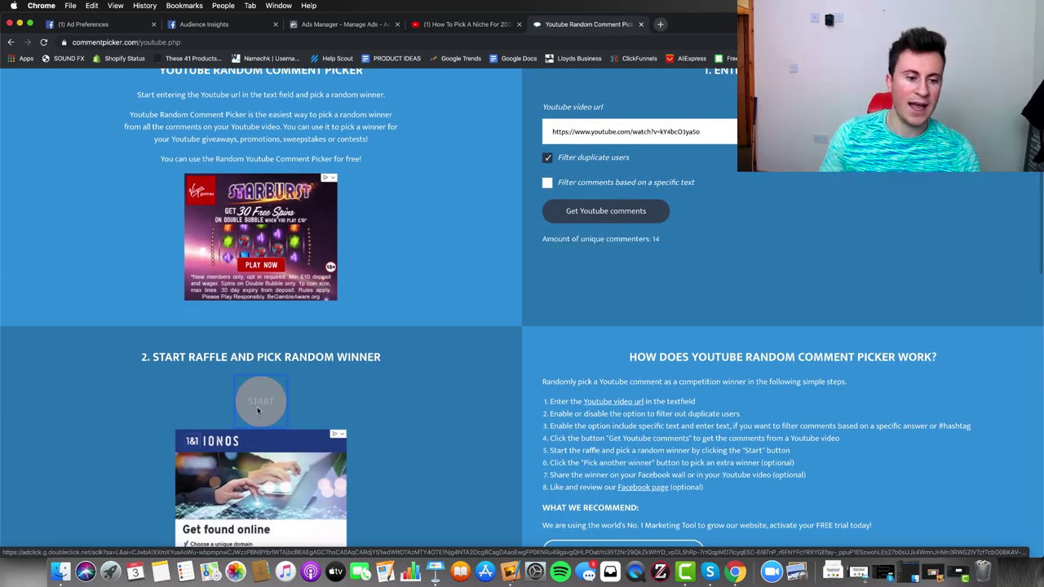